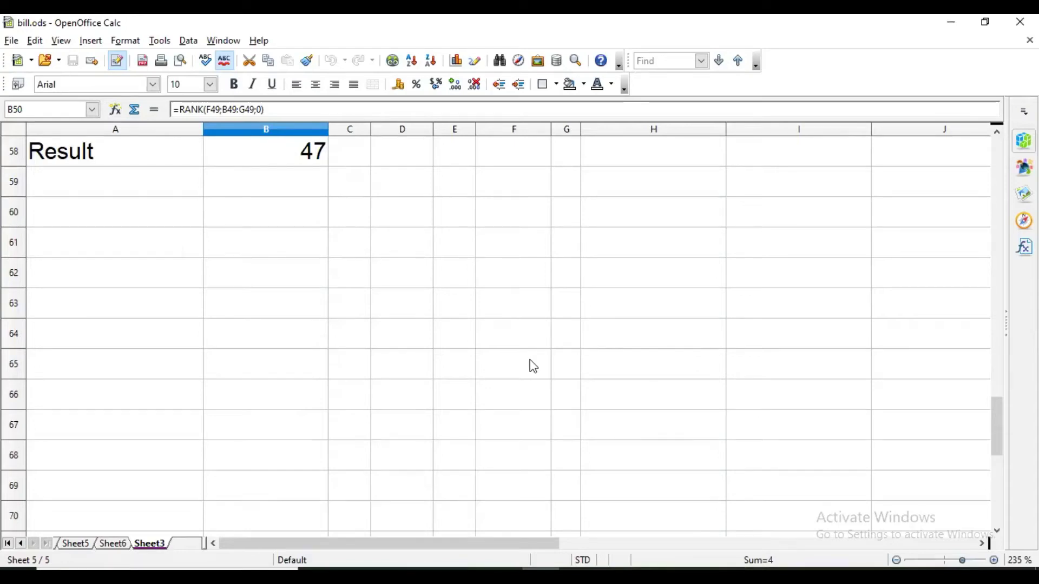
# Step: Enter the NPER heading in A60 and 'Amount of Loan' with value 100000 below it
pyautogui.click(74, 217)
pyautogui.write('N')
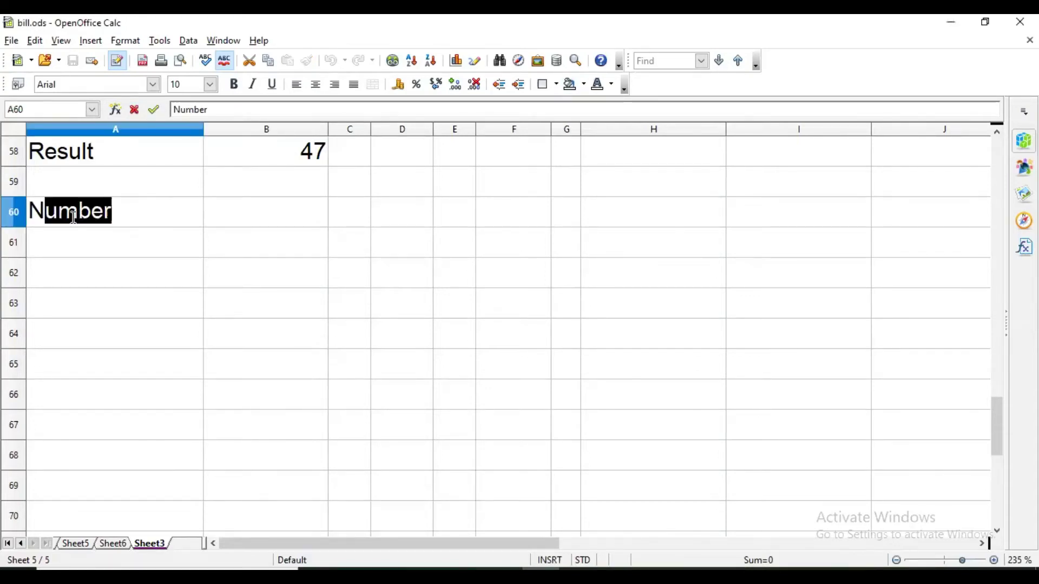
pyautogui.write('PER')
pyautogui.press('Return')
pyautogui.click(74, 217)
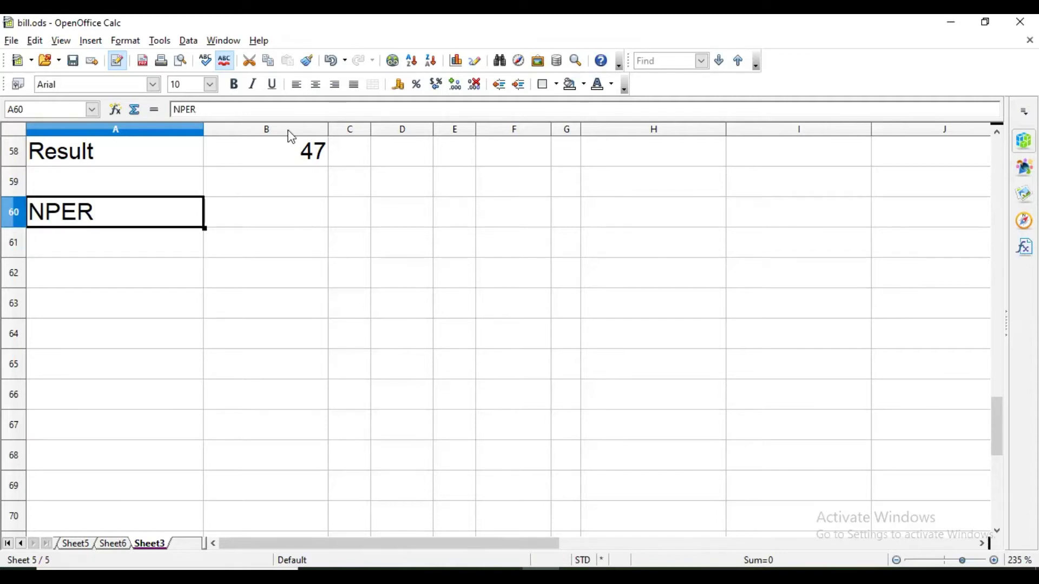
pyautogui.press('Down')
pyautogui.press('Down')
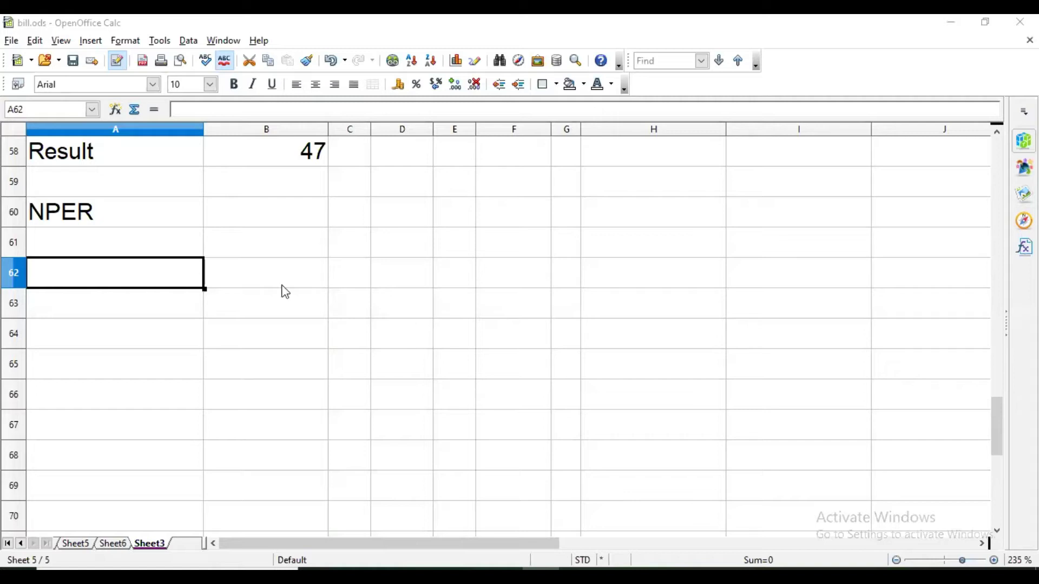
pyautogui.write('Amount of Loan')
pyautogui.press('Tab')
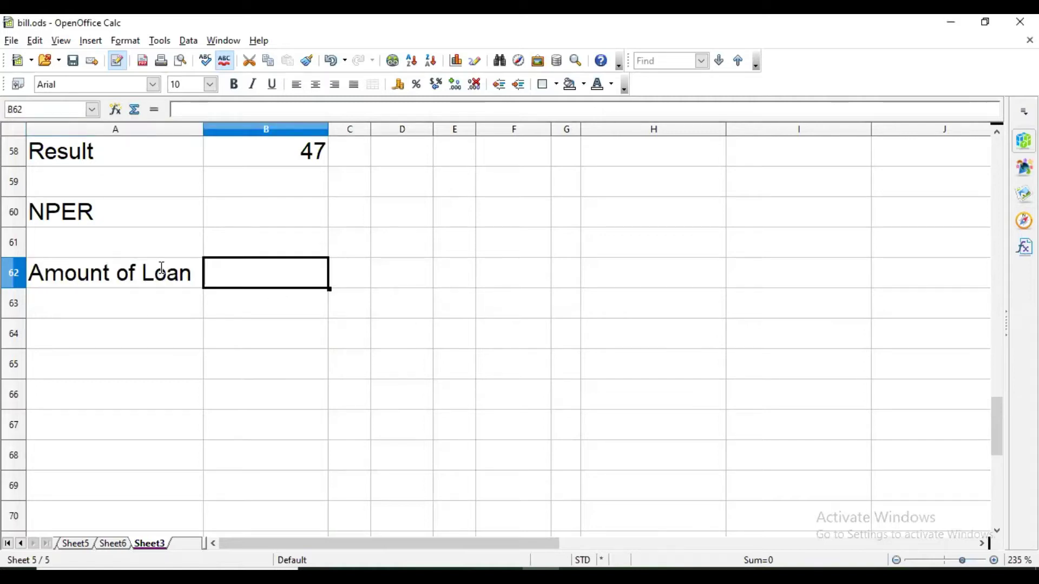
pyautogui.write('100000')
pyautogui.press('Return')
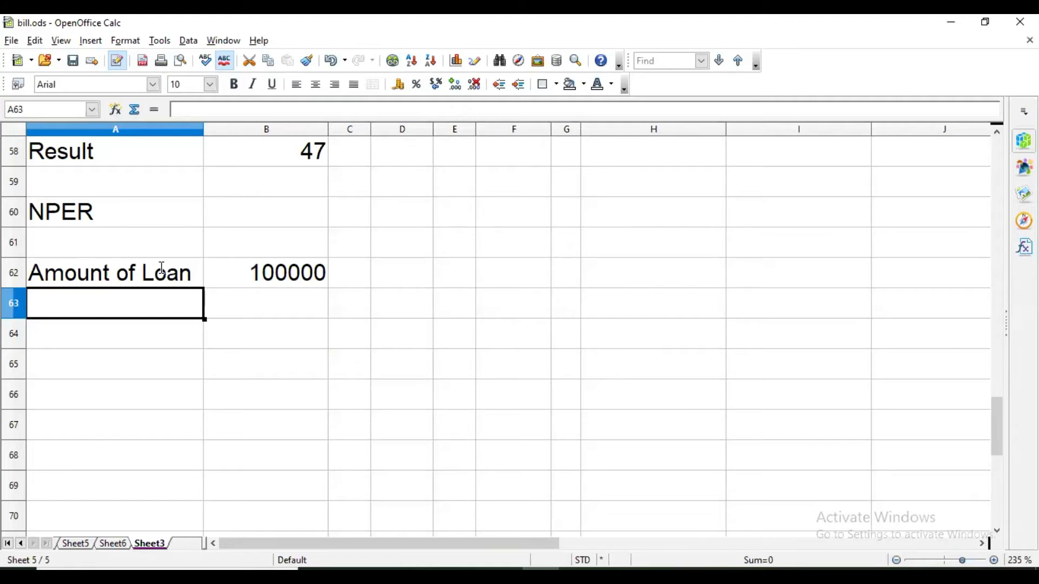
# Step: Add the 'Interest Rate' label with value 7.50%
pyautogui.write('Interest Rate')
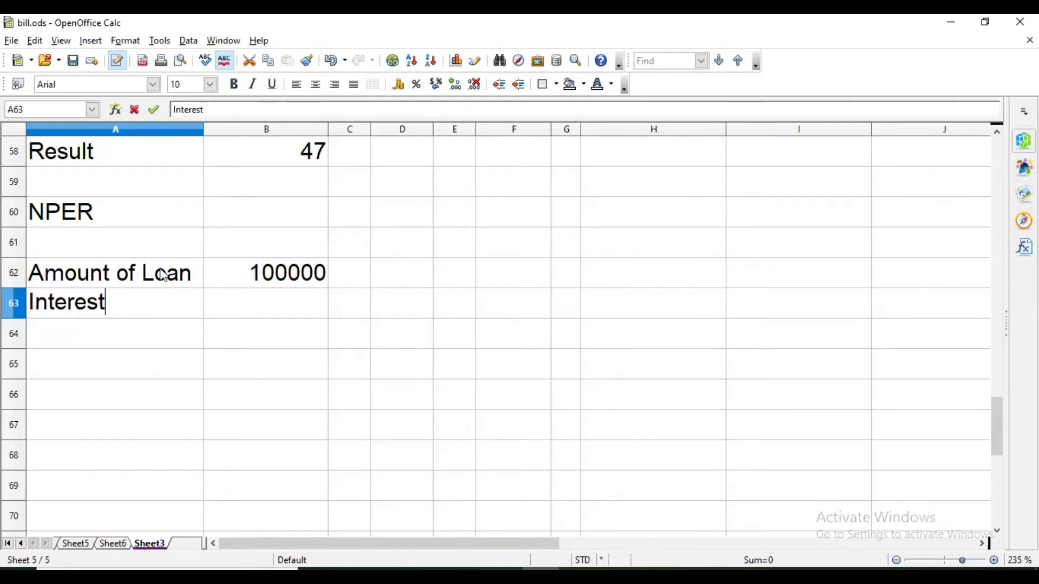
pyautogui.press('Tab')
pyautogui.write('7')
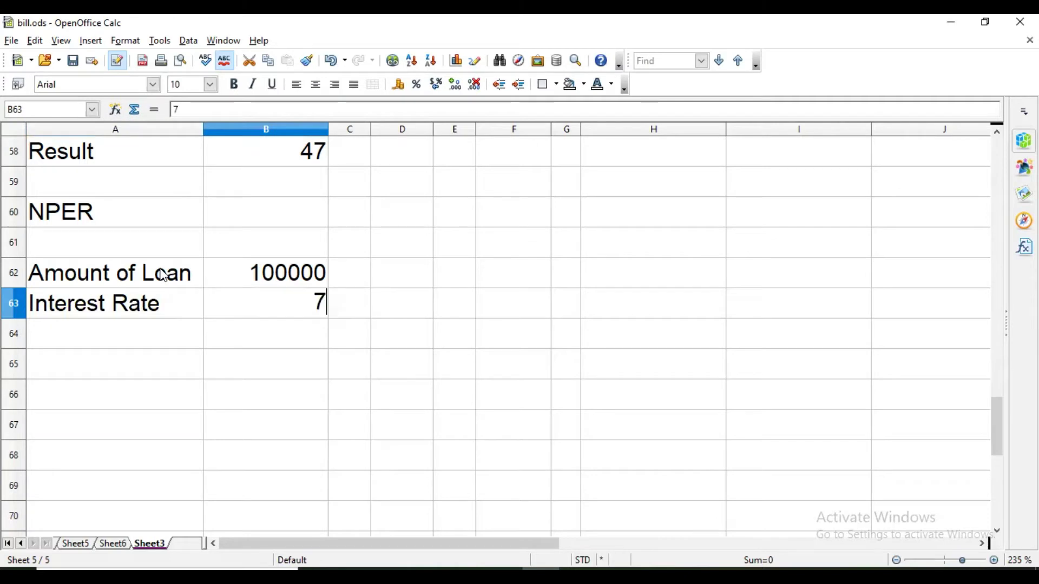
pyautogui.write('.50')
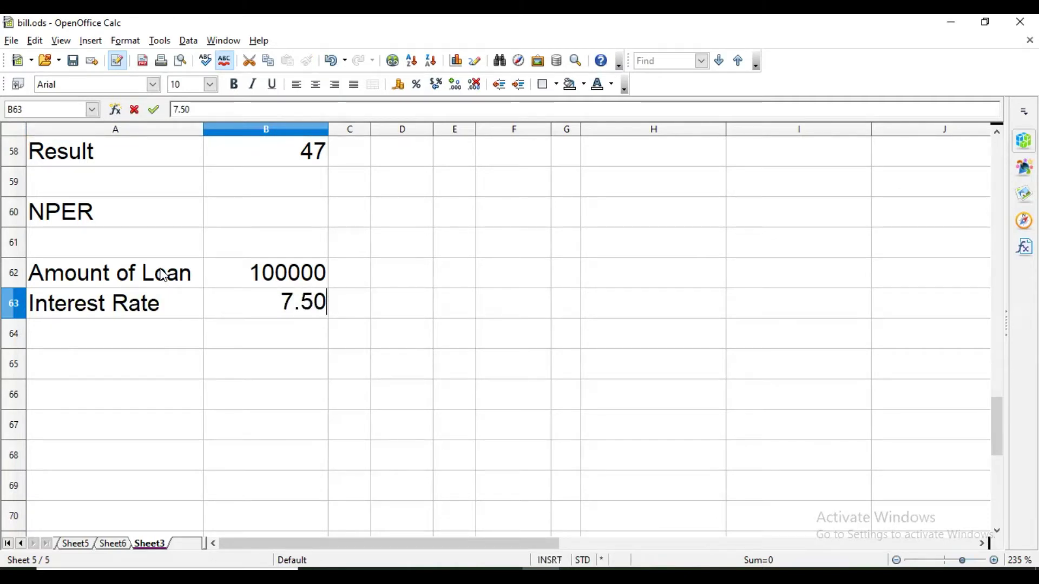
pyautogui.write('%')
pyautogui.press('Return')
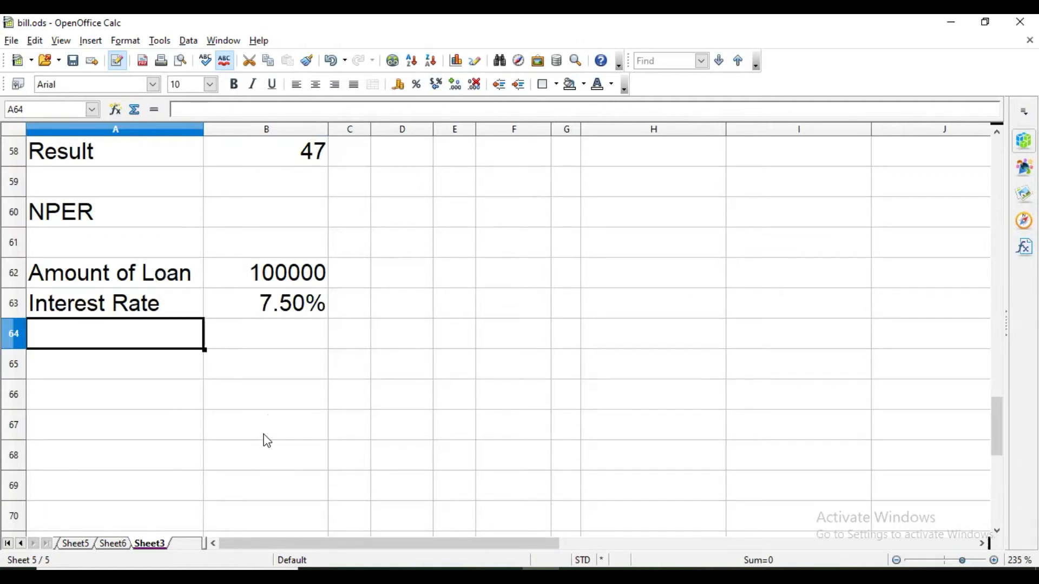
# Step: Add the label 'Yearly Total Installment', correcting 'Investment', with value 12000
pyautogui.write('Yearly Total ')
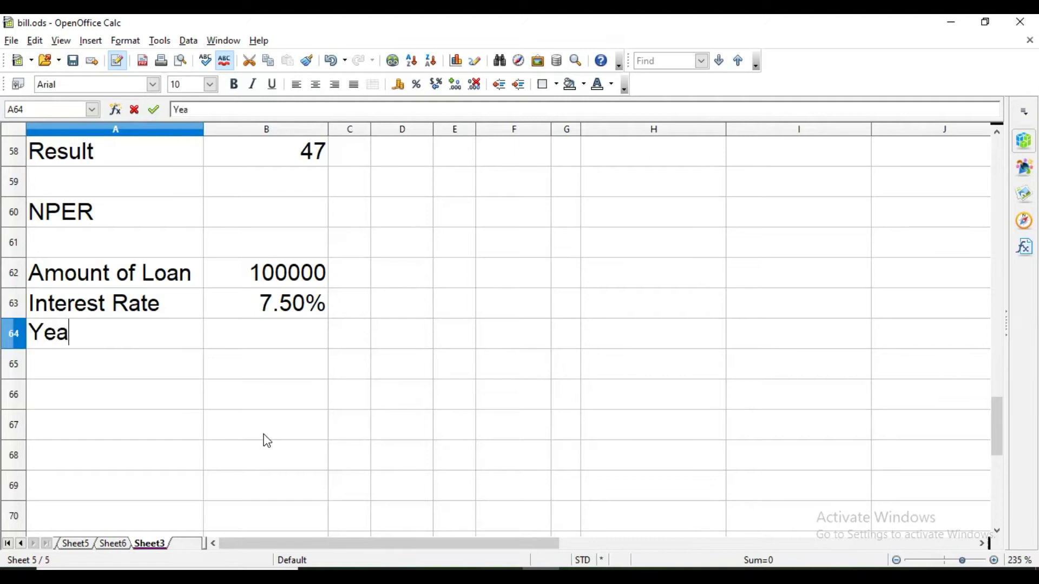
pyautogui.write('Investment')
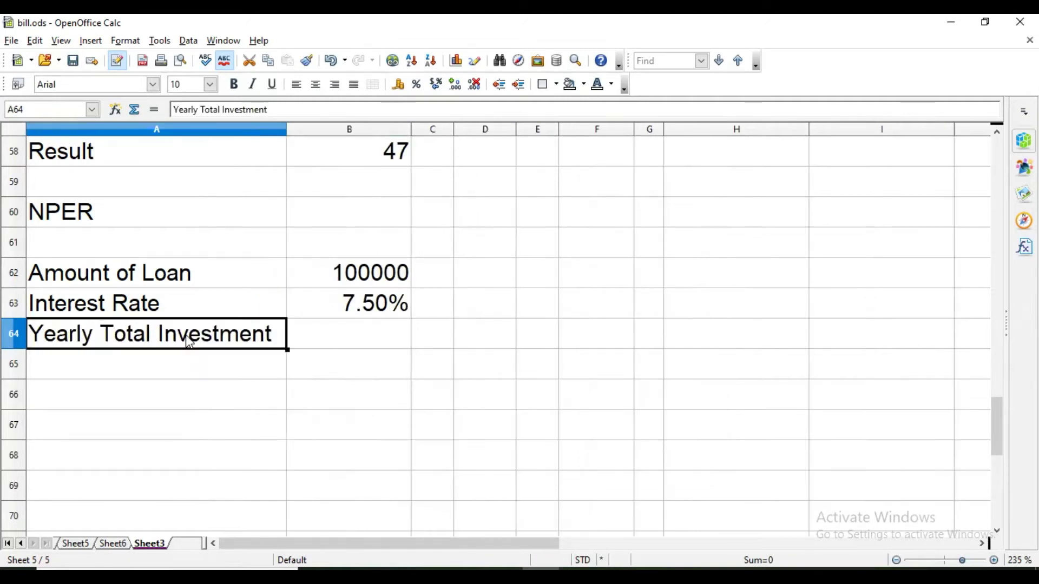
pyautogui.press('F2')
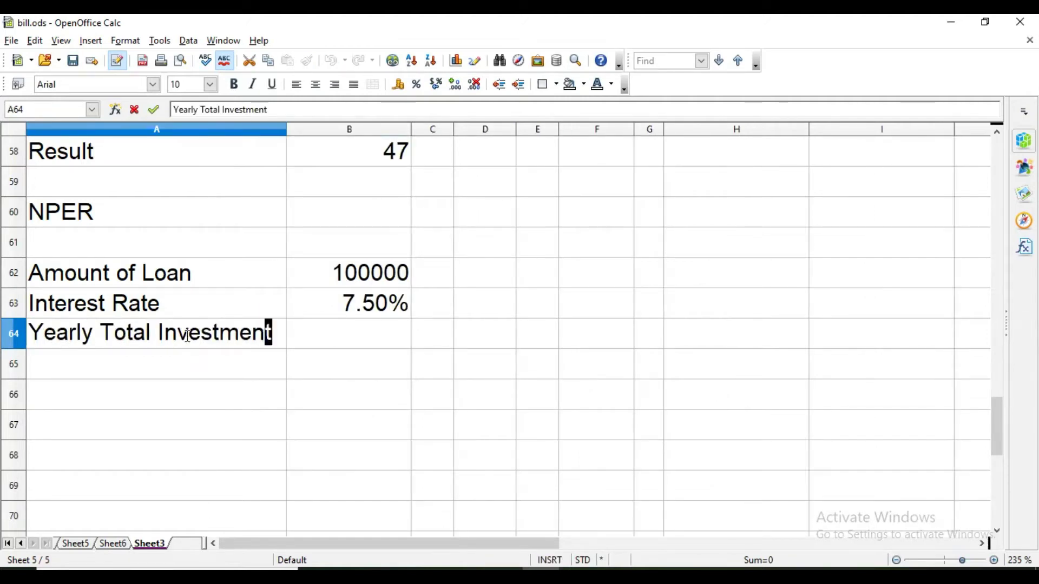
pyautogui.hotkey('shift', 'Left')
pyautogui.hotkey('shift', 'Left')
pyautogui.hotkey('shift', 'Left')
pyautogui.hotkey('shift', 'Left')
pyautogui.hotkey('shift', 'Left')
pyautogui.hotkey('shift', 'Left')
pyautogui.hotkey('shift', 'Left')
pyautogui.hotkey('shift', 'Left')
pyautogui.hotkey('shift', 'Left')
pyautogui.write('nstallment')
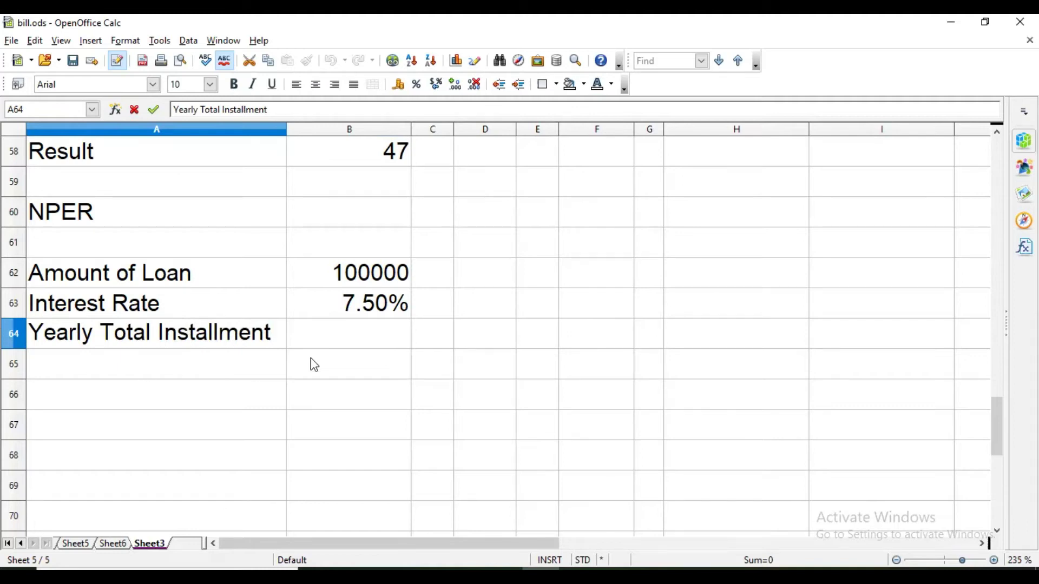
pyautogui.click(382, 336)
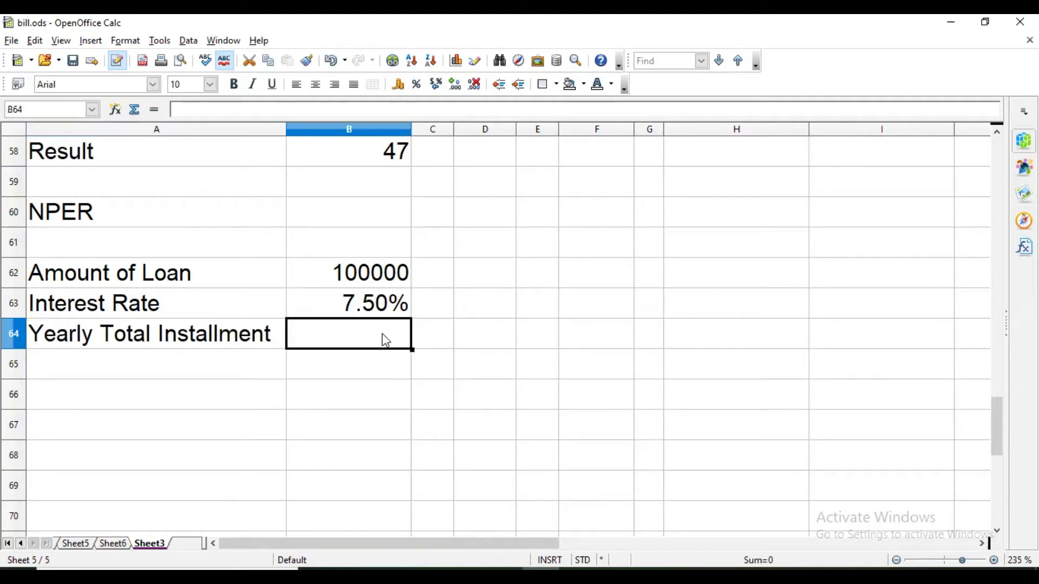
pyautogui.write('12000')
pyautogui.press('Return')
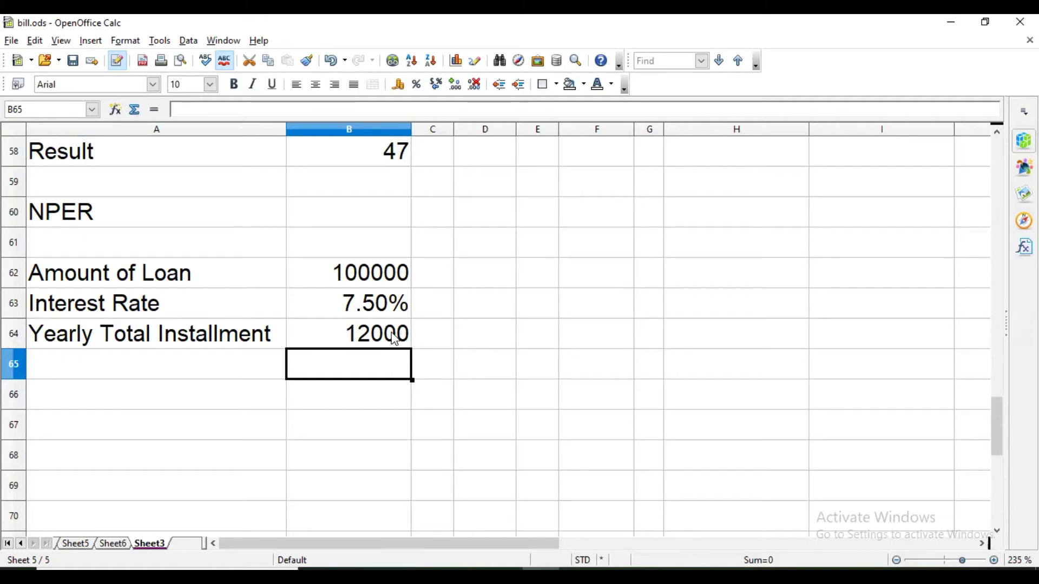
# Step: Enter 'Function' in A66 and begin the =NPER( formula in B66
pyautogui.click(434, 276)
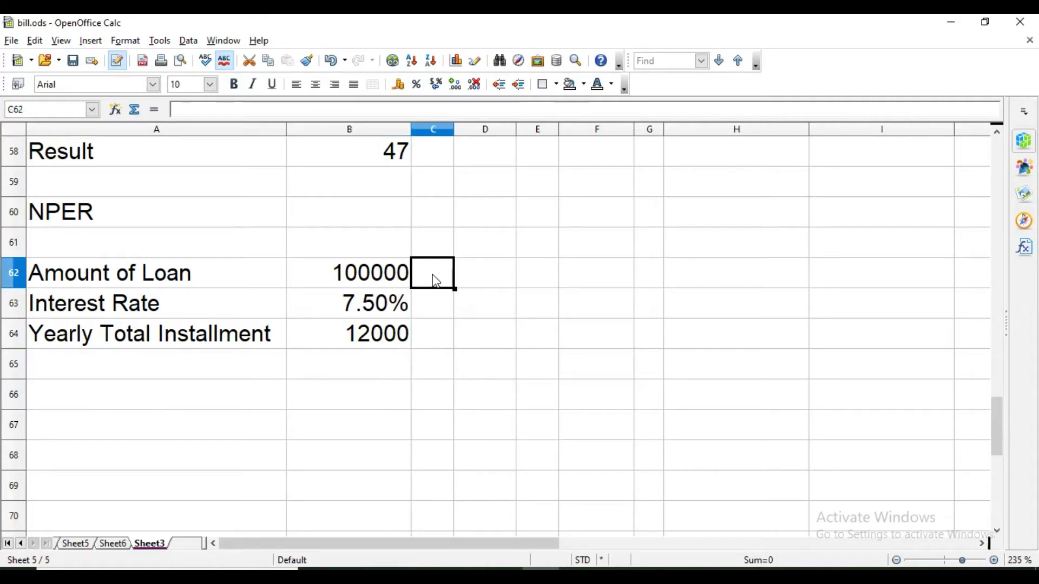
pyautogui.click(174, 395)
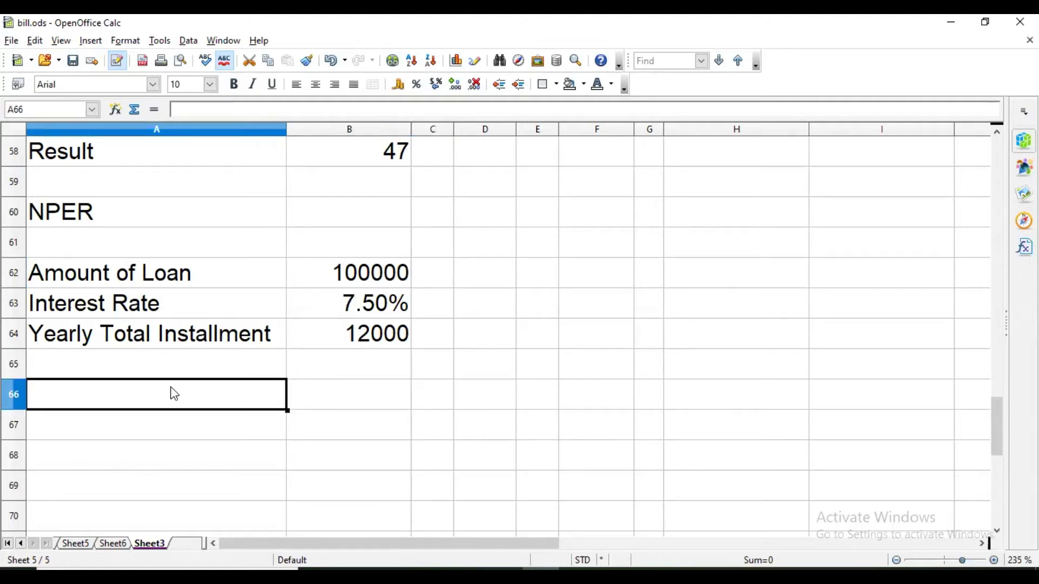
pyautogui.write('Function')
pyautogui.press('Tab')
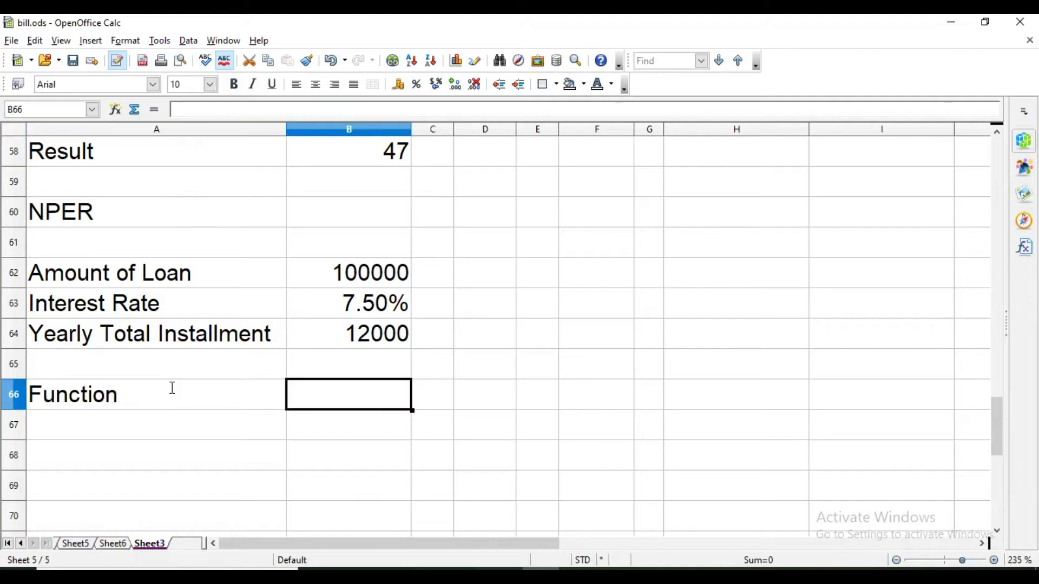
pyautogui.write('=NPER(')
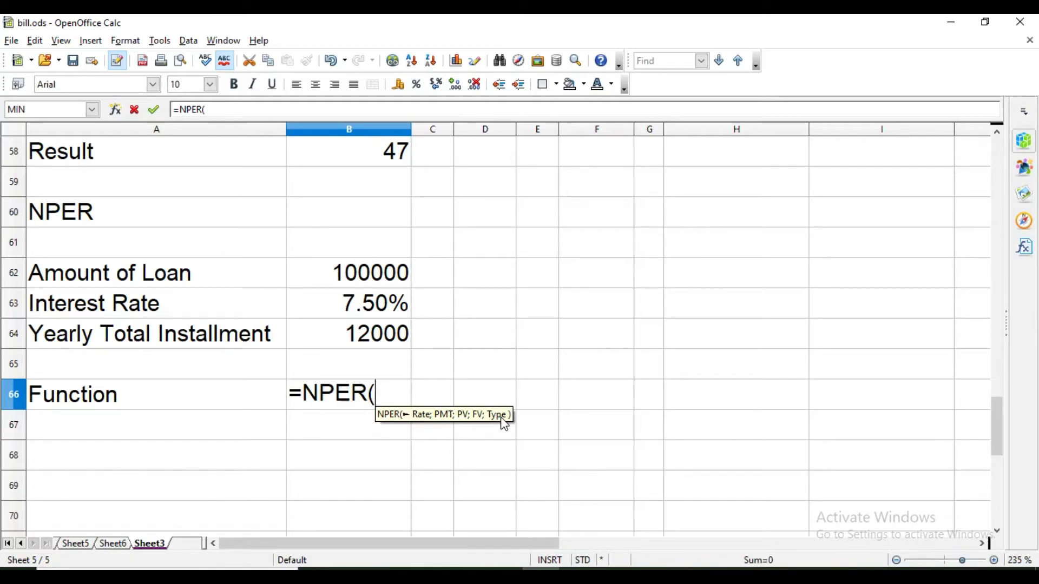
# Step: Use B63 as the rate and -B64 as the payment in the NPER formula
pyautogui.click(378, 307)
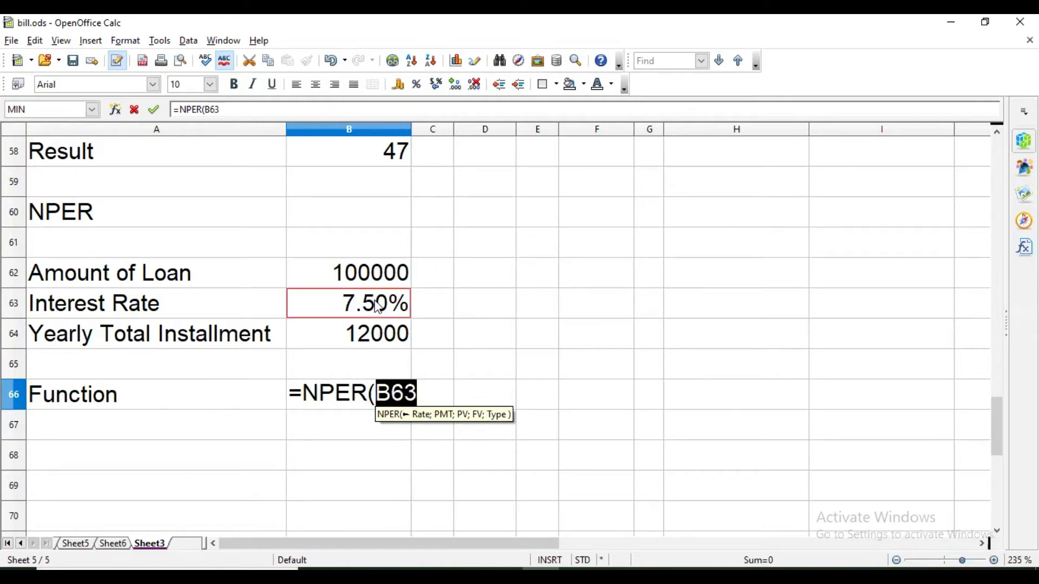
pyautogui.press('Right')
pyautogui.press('Left')
pyautogui.write(';')
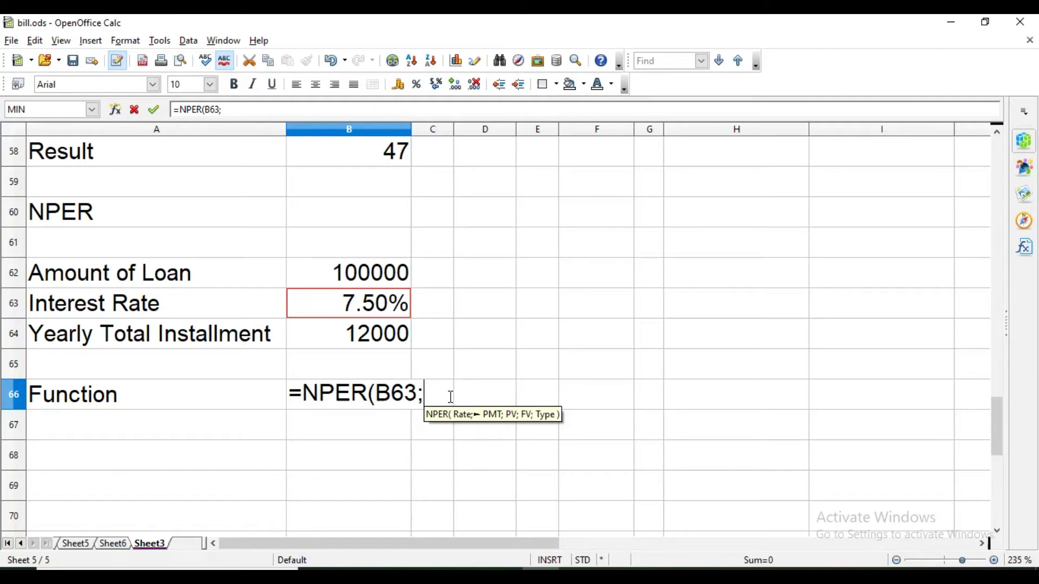
pyautogui.write('-')
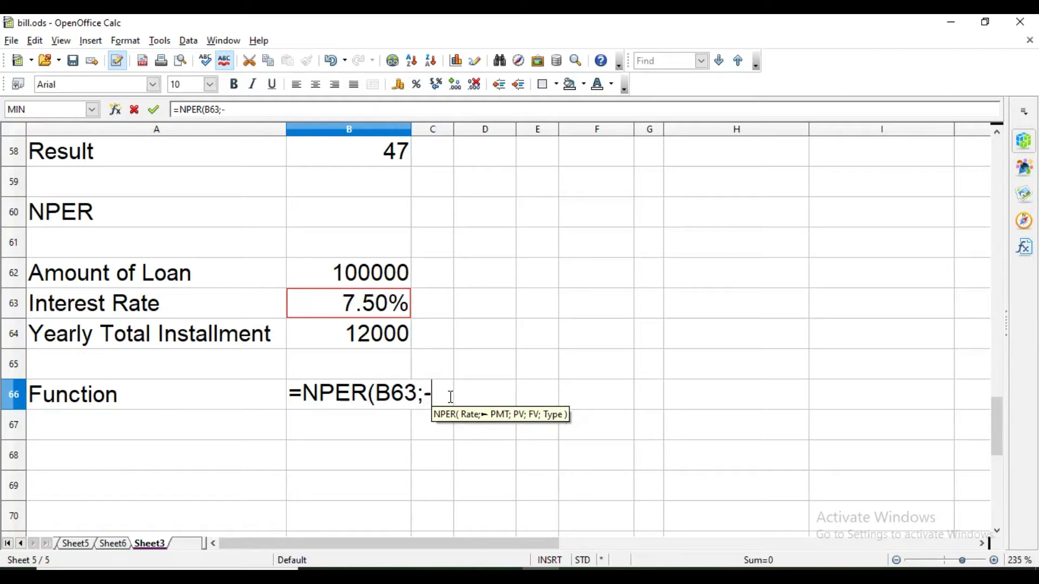
pyautogui.press('Up')
pyautogui.press('Up')
pyautogui.press('Up')
pyautogui.press('Up')
pyautogui.press('Down')
pyautogui.press('Down')
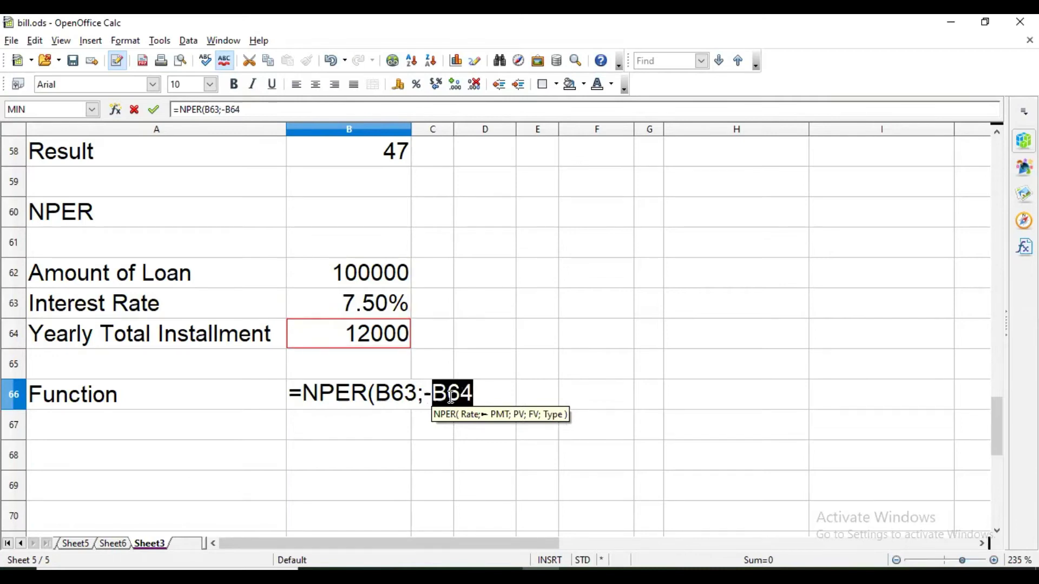
# Step: Add B62 as present value, completing =NPER(B63;-B64;B62) with result 13.562227
pyautogui.write(';')
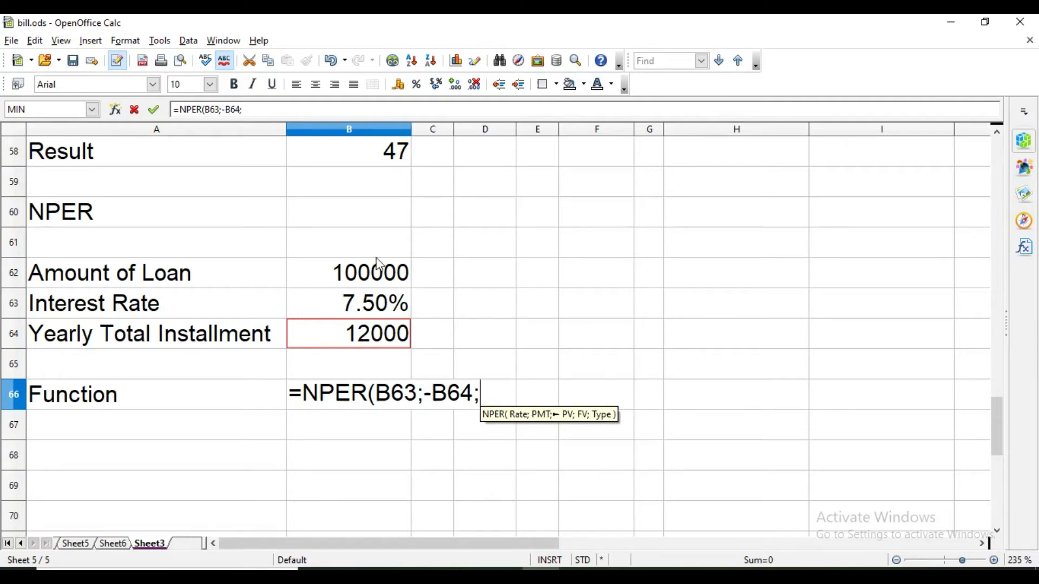
pyautogui.click(379, 277)
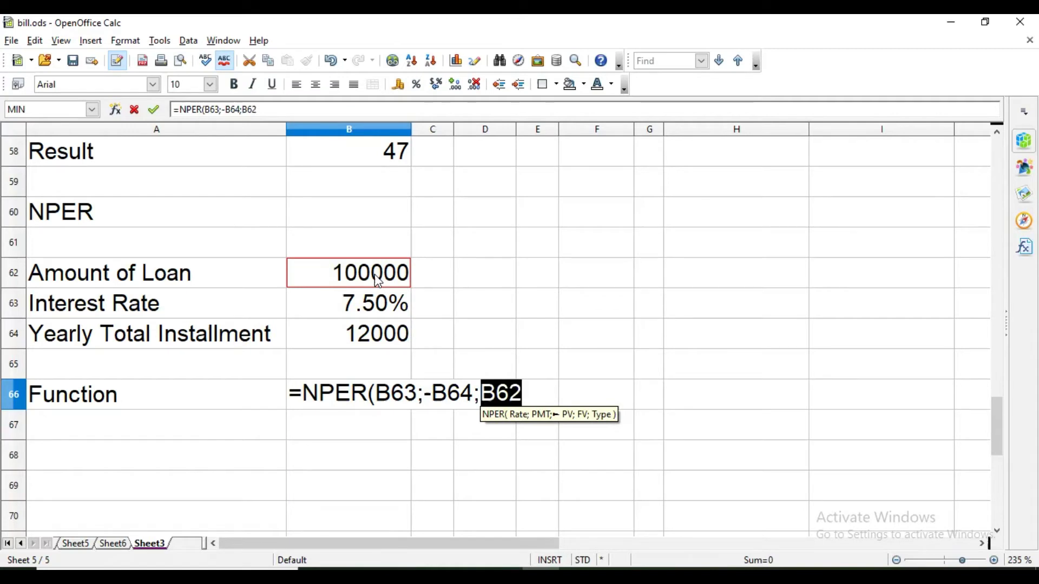
pyautogui.write(')')
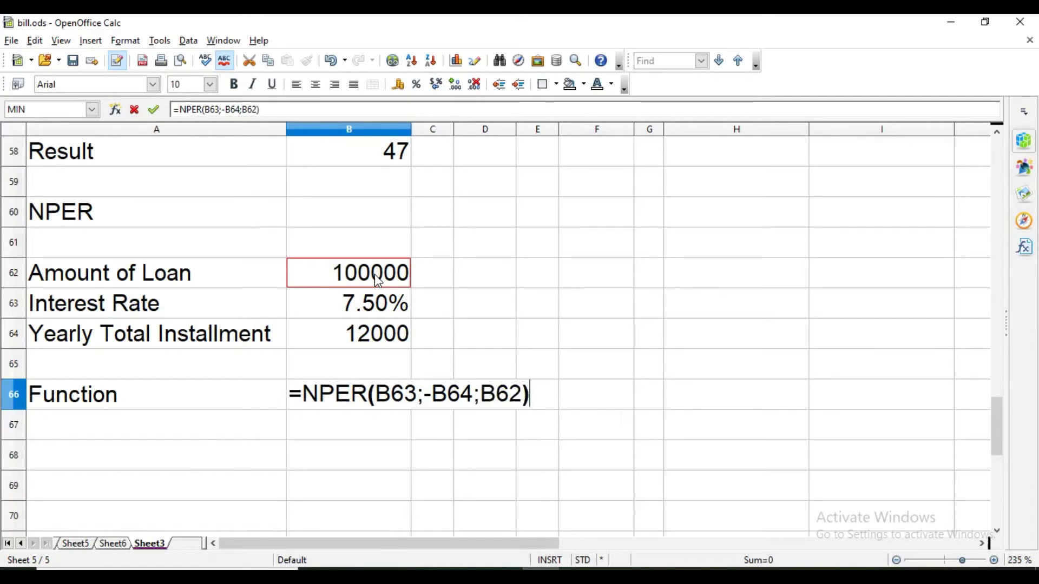
pyautogui.press('Return')
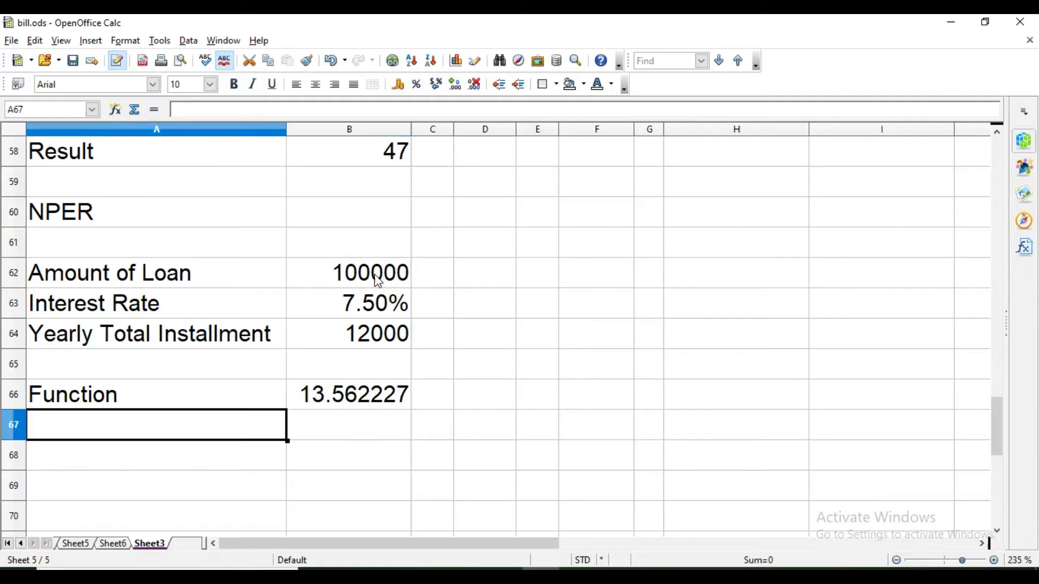
pyautogui.press('Up')
pyautogui.press('Right')
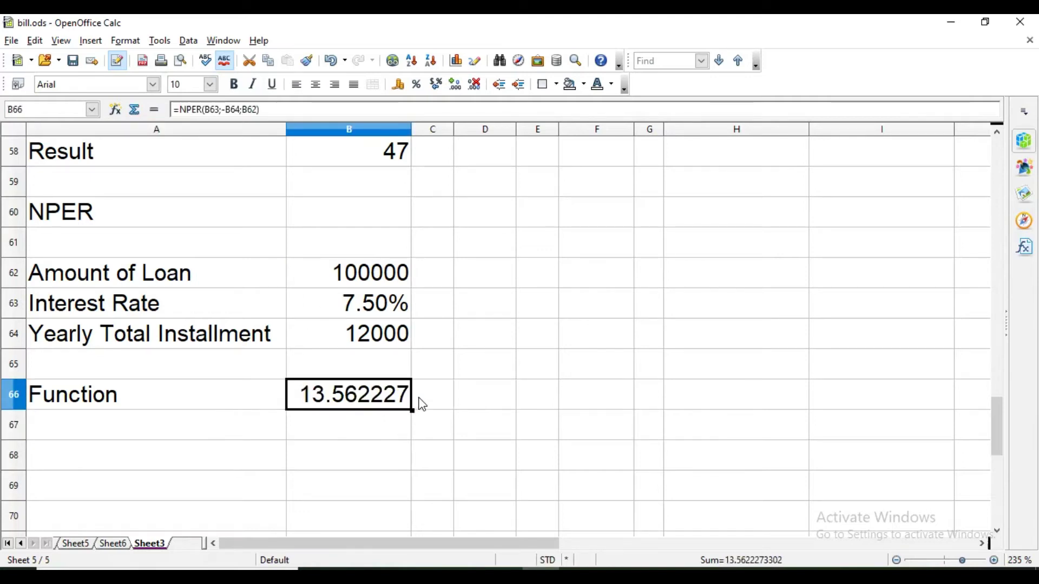
# Step: Enter the caption 'Loan Duration' in D66 and recheck the B66 formula
pyautogui.click(476, 400)
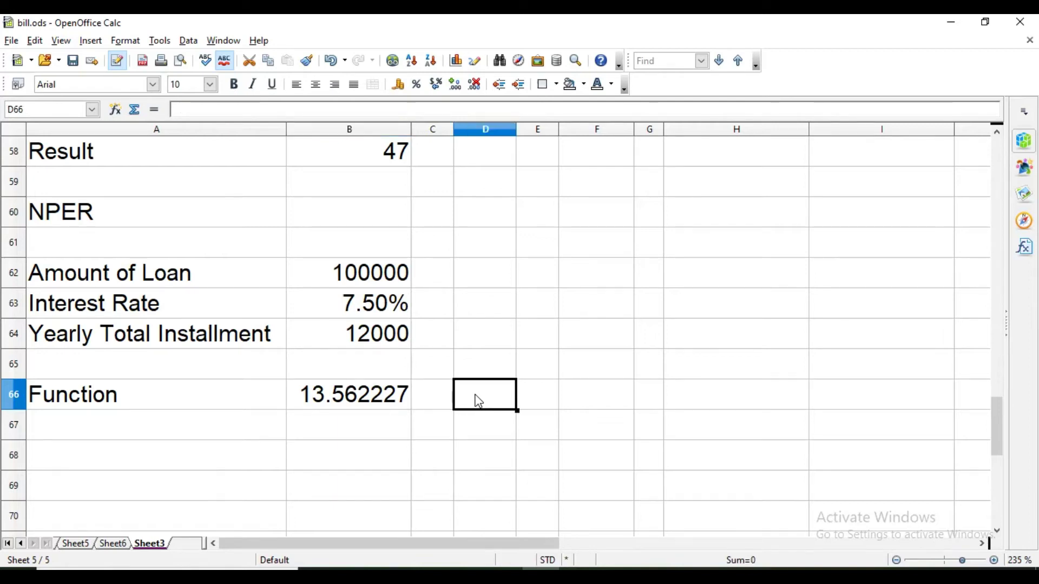
pyautogui.write('Loan ')
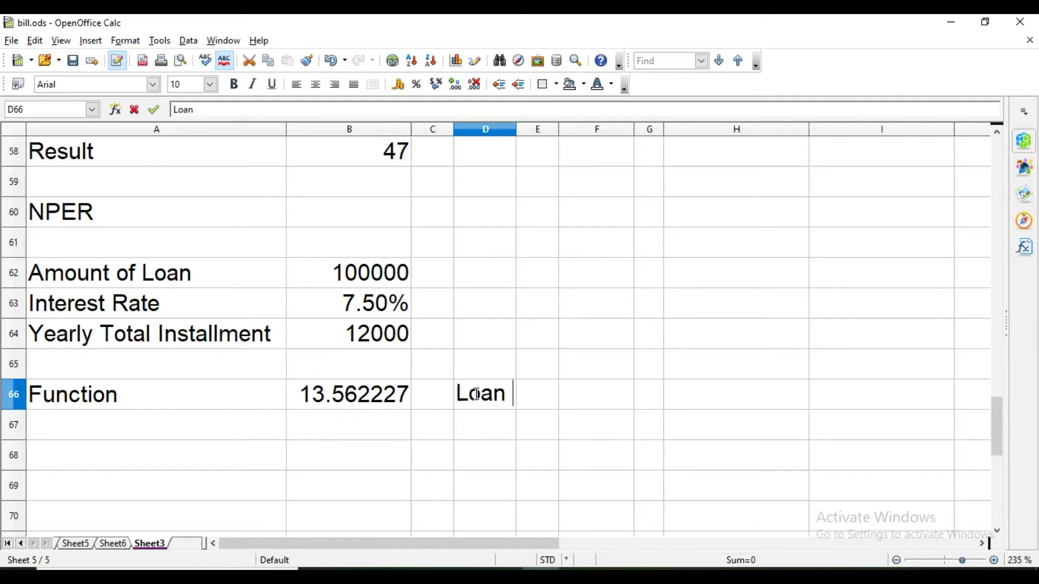
pyautogui.write('Duration')
pyautogui.click(495, 270)
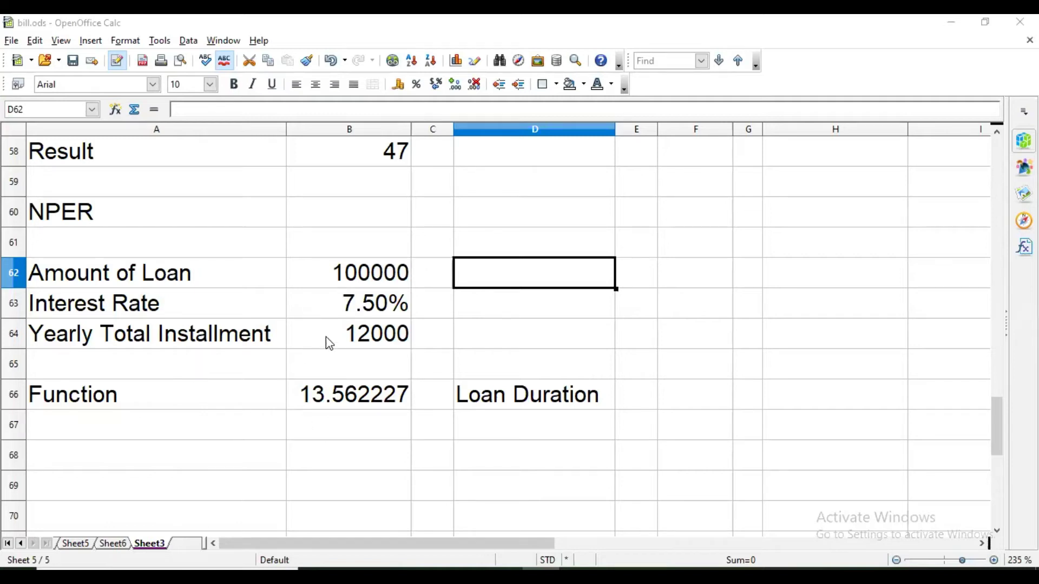
pyautogui.click(334, 395)
pyautogui.click(284, 458)
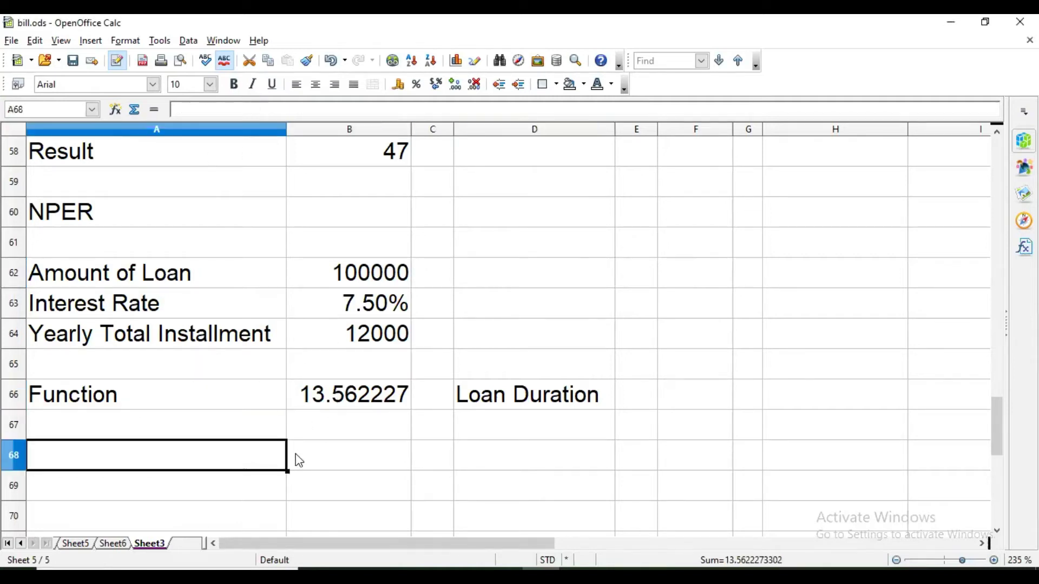
pyautogui.click(357, 454)
pyautogui.write('=n')
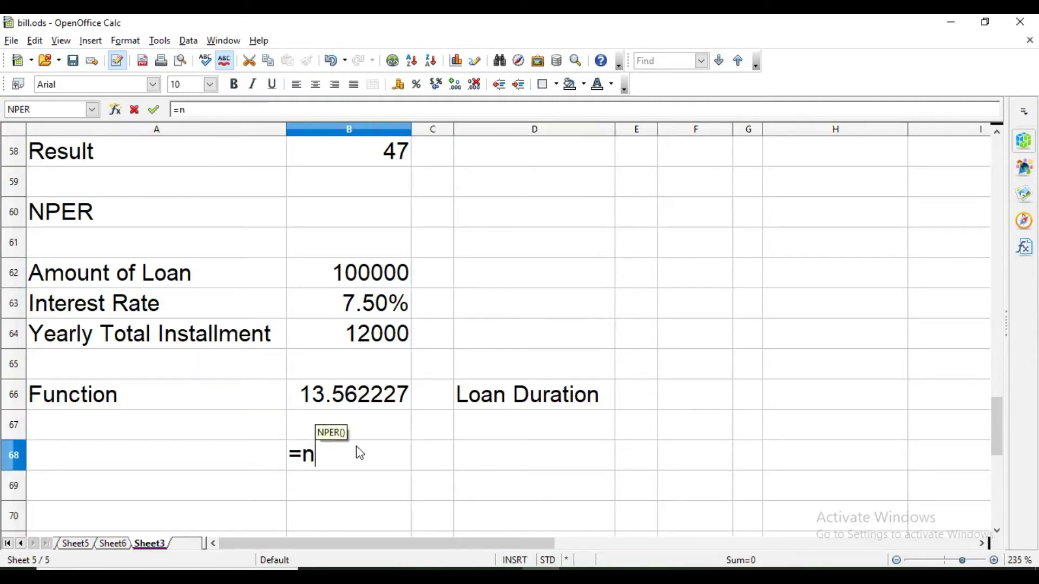
pyautogui.write('per(')
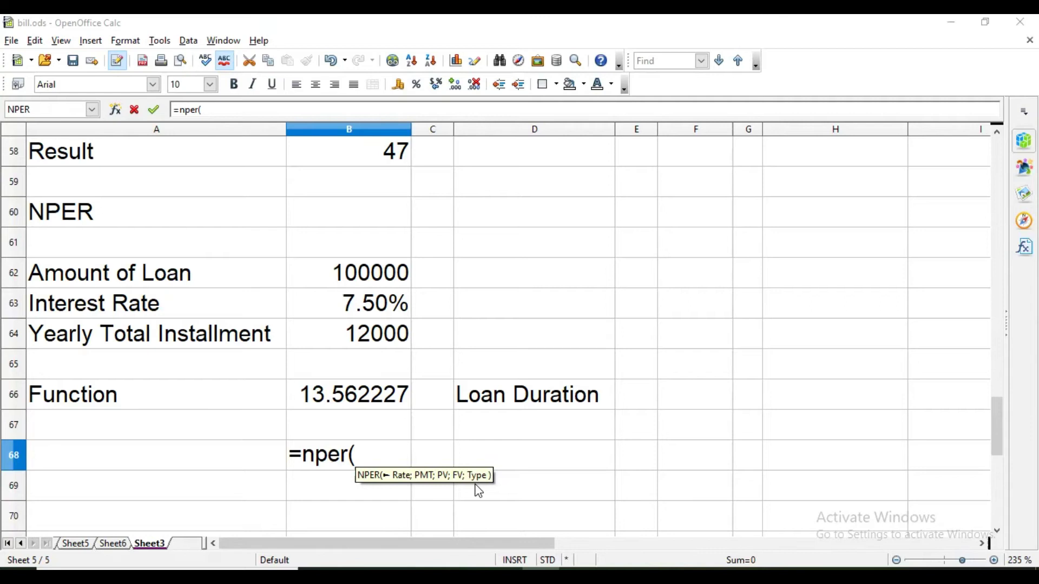
pyautogui.press('BackSpace')
pyautogui.press('BackSpace')
pyautogui.press('BackSpace')
pyautogui.press('BackSpace')
pyautogui.press('BackSpace')
pyautogui.press('BackSpace')
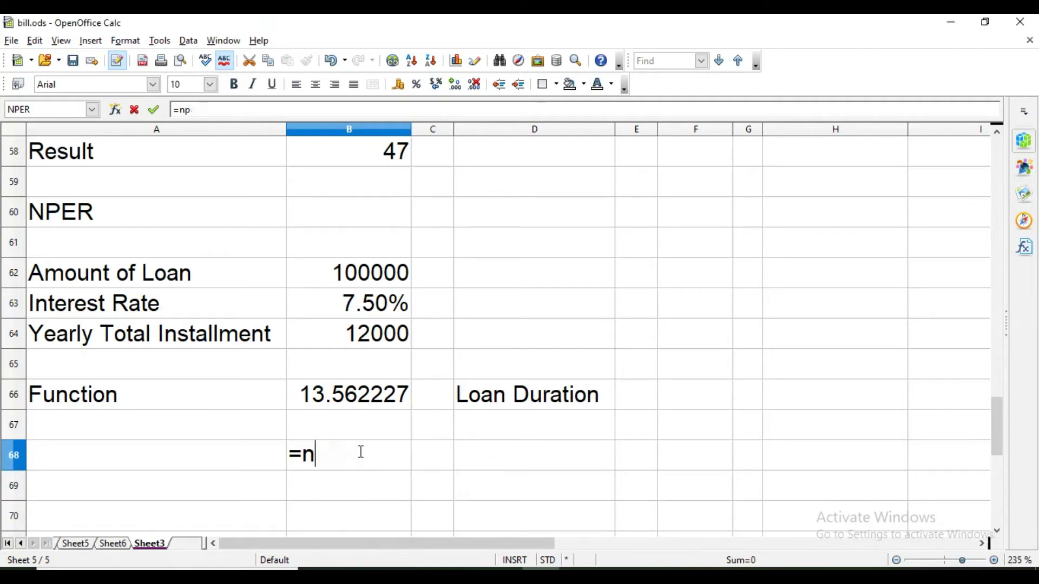
pyautogui.press('Return')
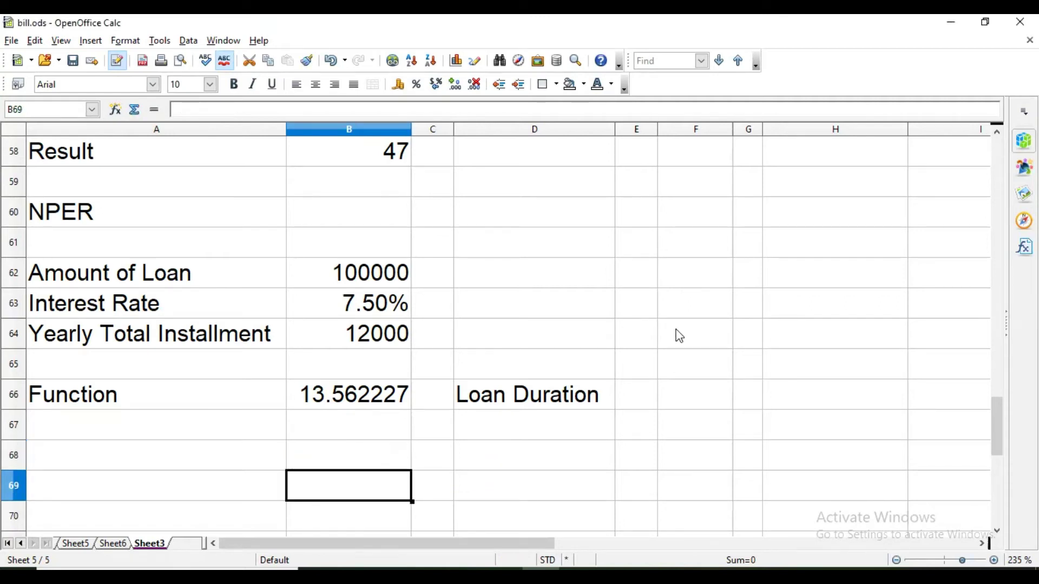
# Step: Enter 'Score of a game' in A70 with headings Me and Friend, fitting column C
pyautogui.click(249, 483)
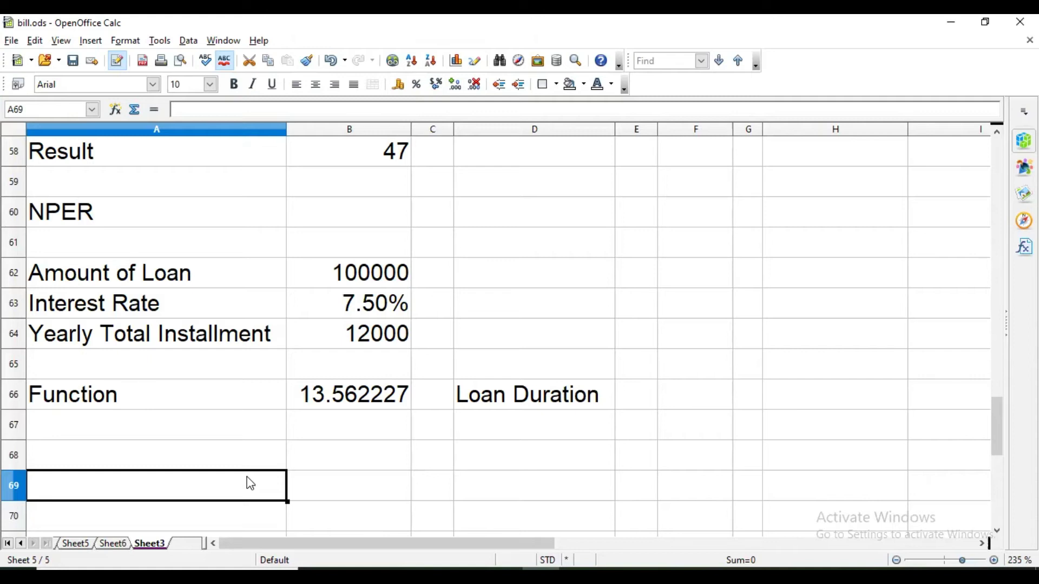
pyautogui.click(190, 507)
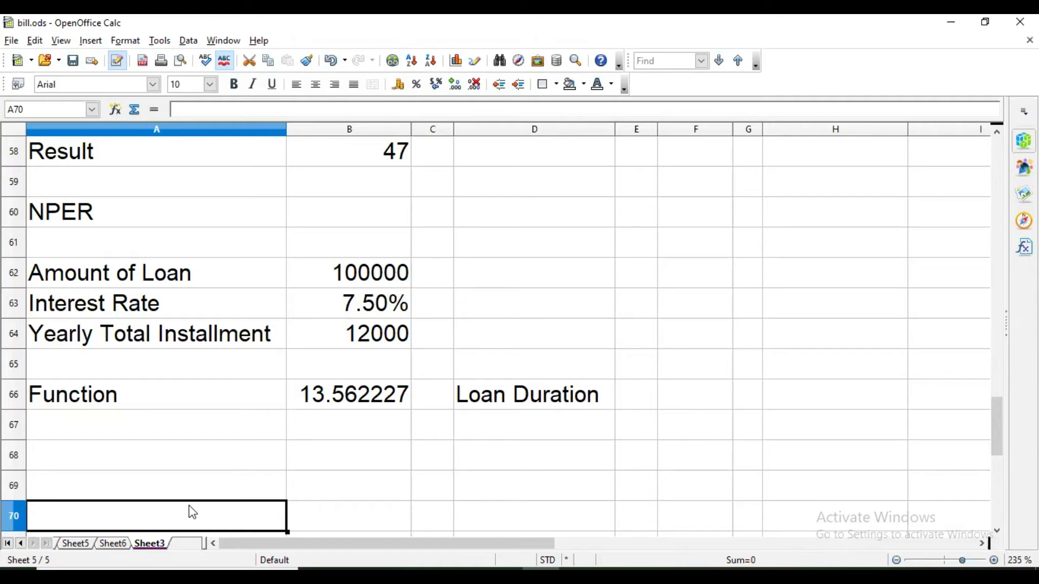
pyautogui.write('Scor')
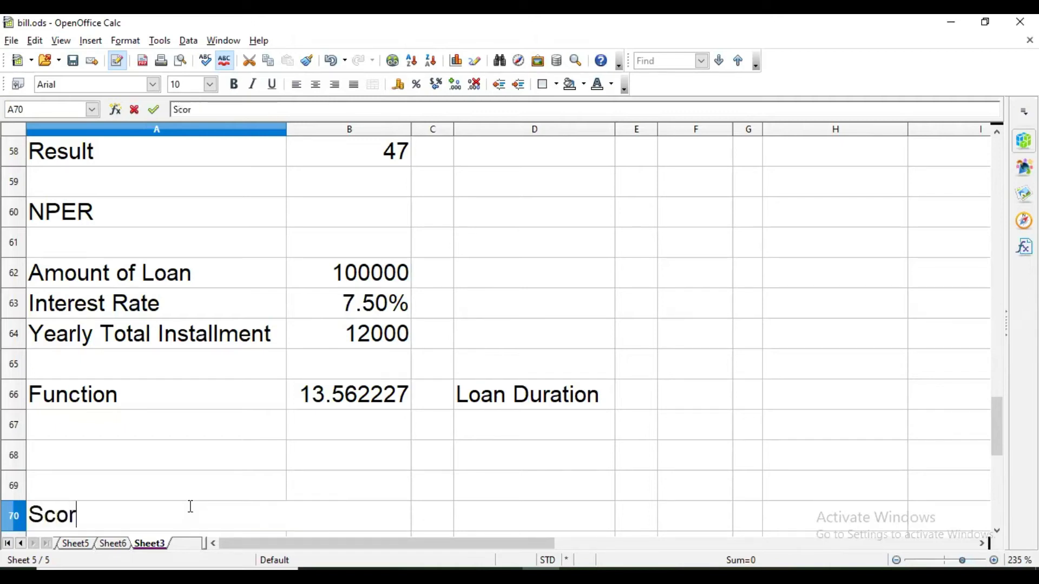
pyautogui.write('e of a game')
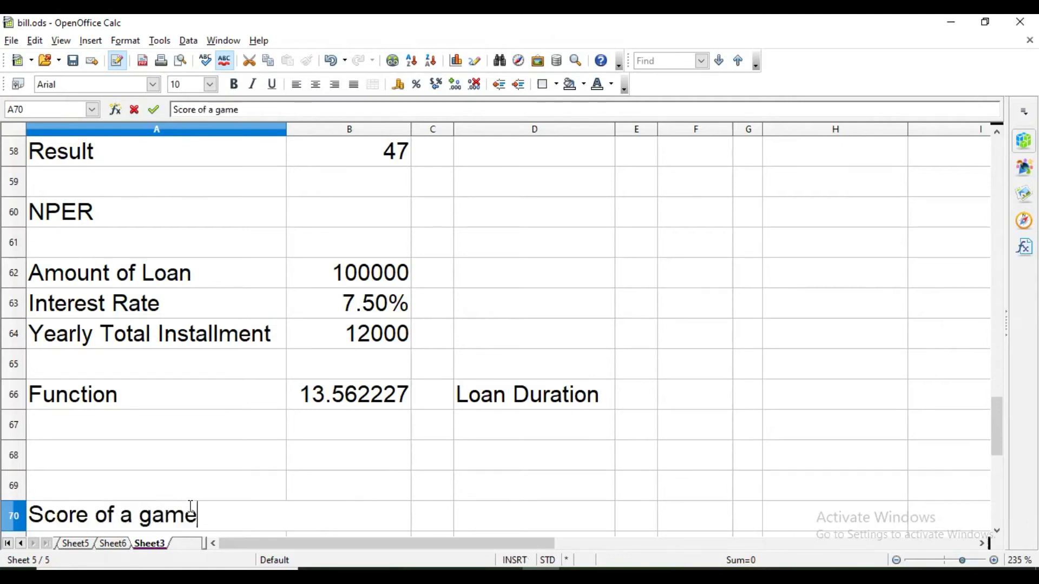
pyautogui.press('Tab')
pyautogui.press('Up')
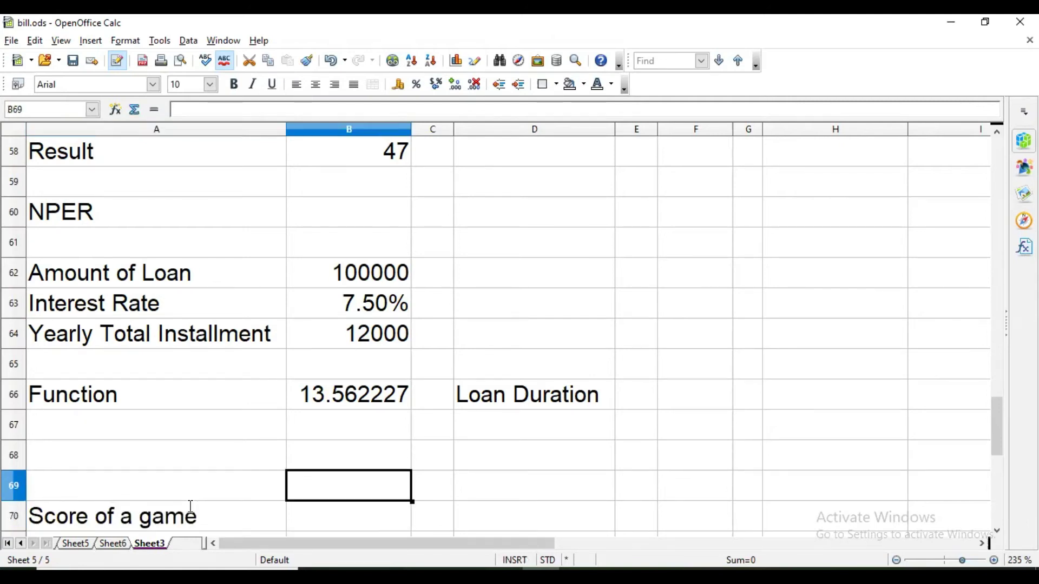
pyautogui.write('Me')
pyautogui.press('Tab')
pyautogui.write('Friend')
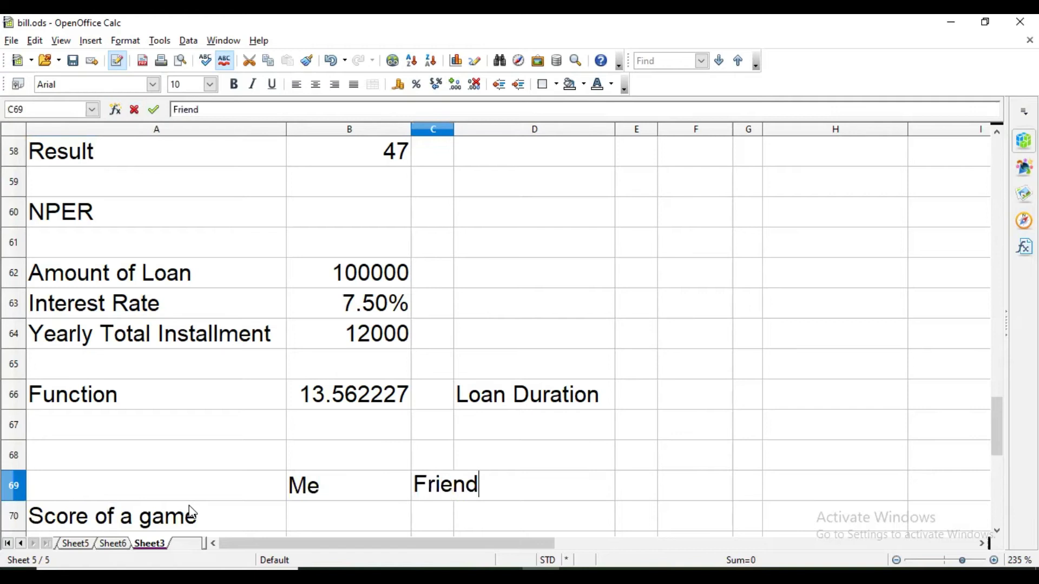
pyautogui.press('Return')
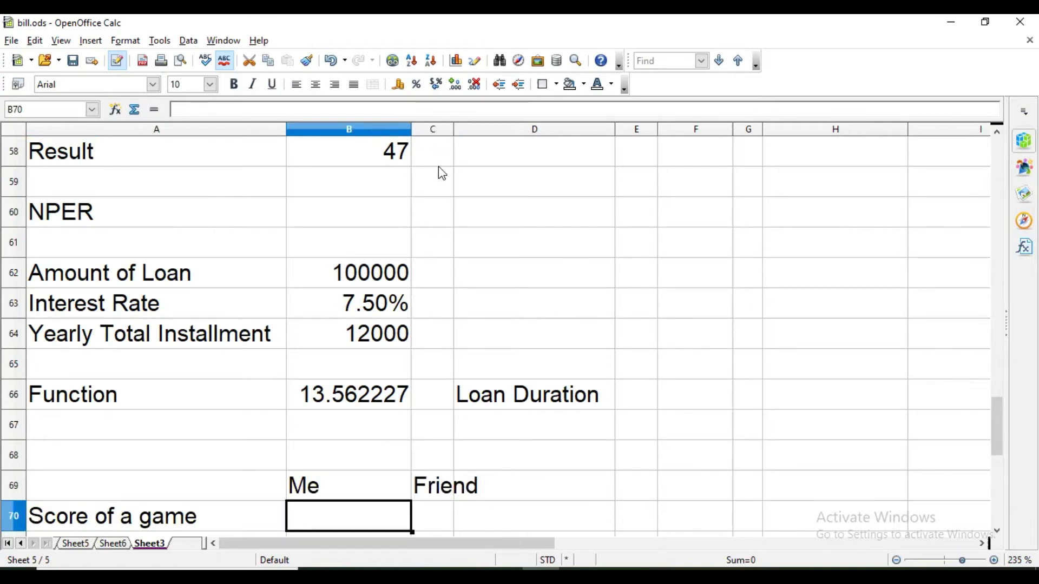
pyautogui.doubleClick(454, 130)
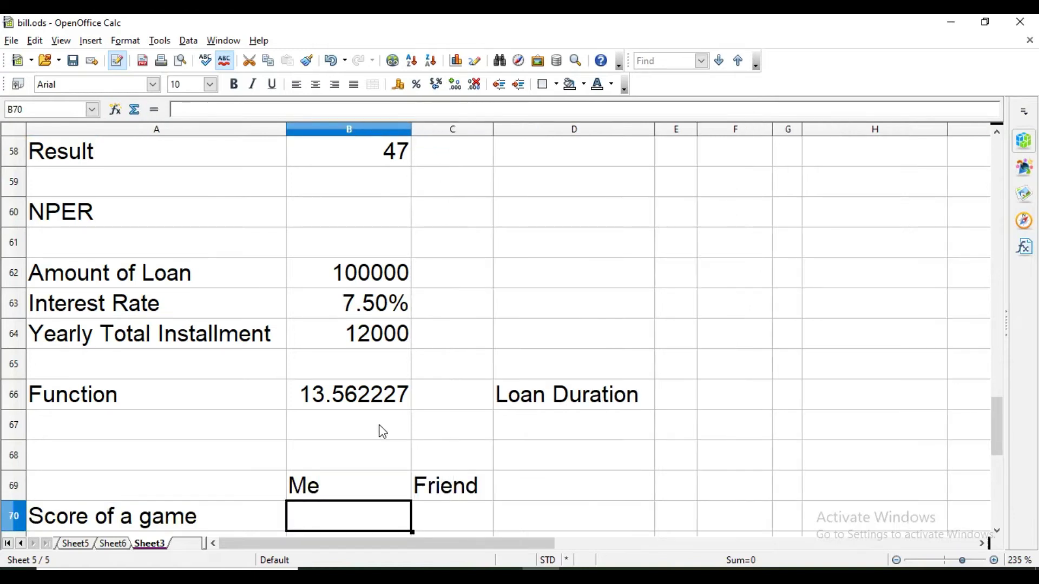
# Step: Enter the scores 13 for Me and 17 for Friend in row 70
pyautogui.write('13')
pyautogui.press('Return')
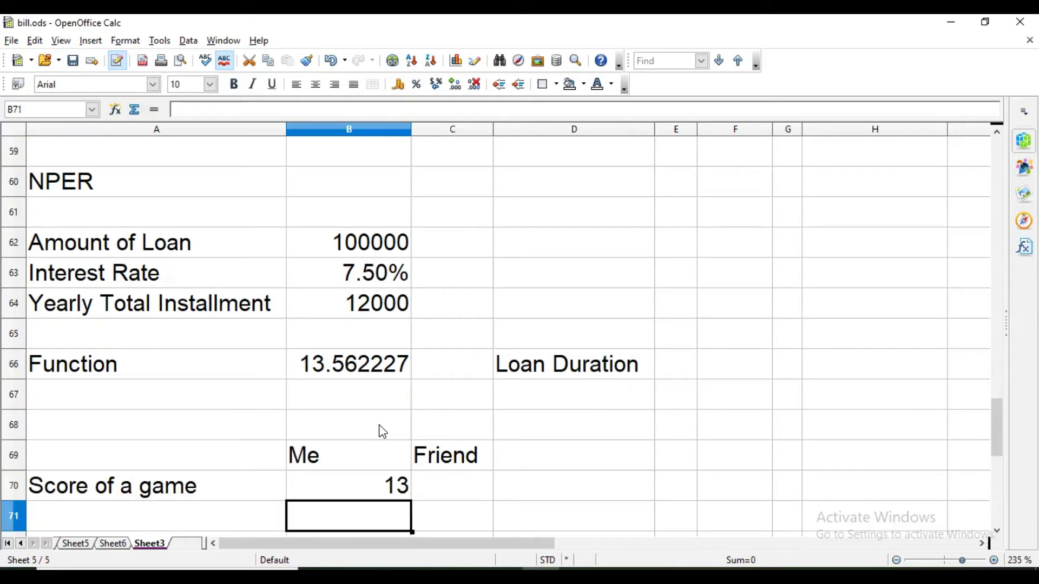
pyautogui.press('Up')
pyautogui.press('Right')
pyautogui.write('17')
pyautogui.press('Return')
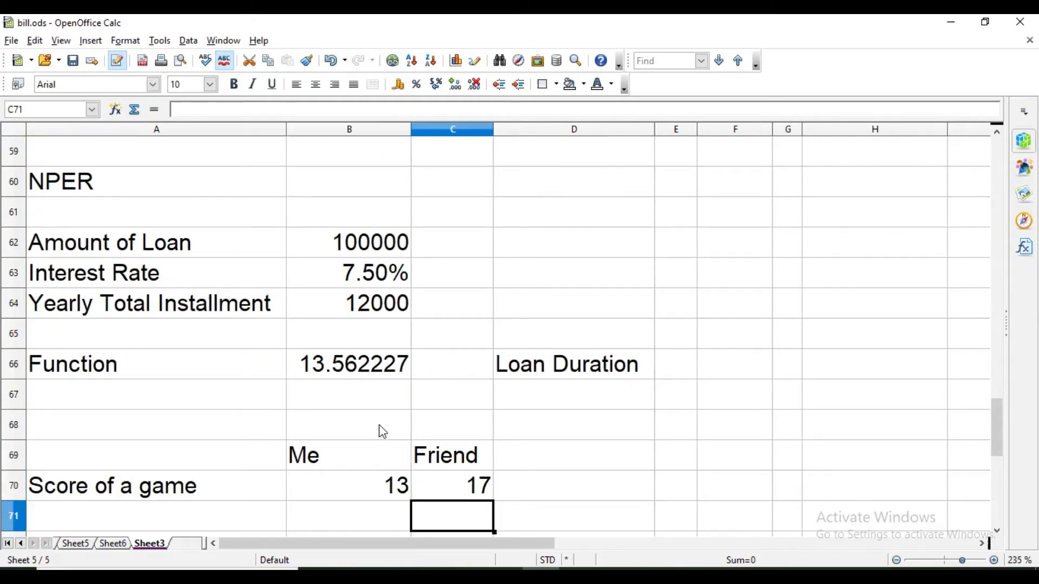
# Step: Select the score table A69:C70 and request deleting its contents
pyautogui.press('Up')
pyautogui.press('Up')
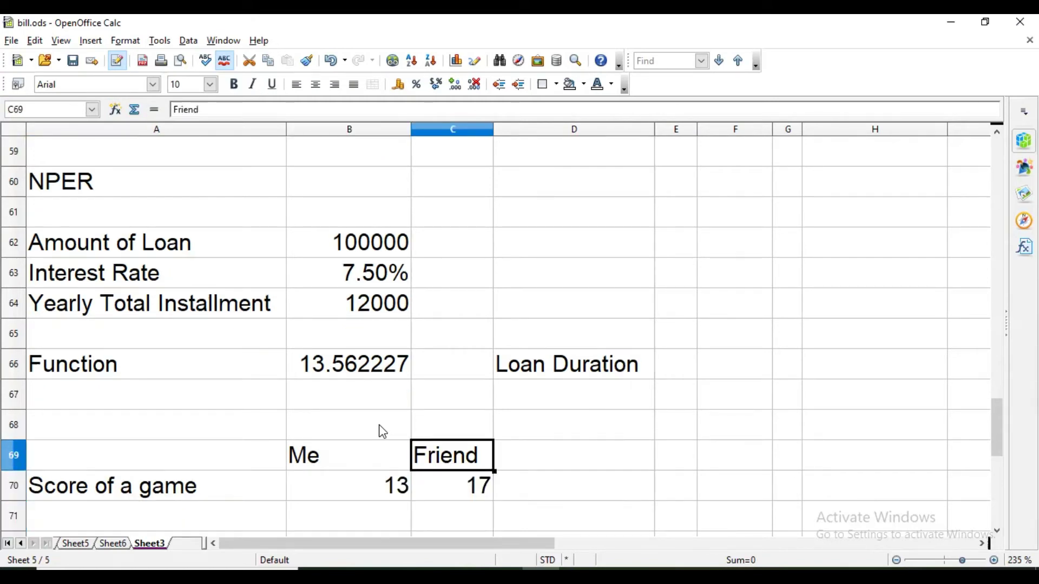
pyautogui.press('Left')
pyautogui.press('Left')
pyautogui.hotkey('shift', 'Right')
pyautogui.hotkey('shift', 'Right')
pyautogui.hotkey('shift', 'Down')
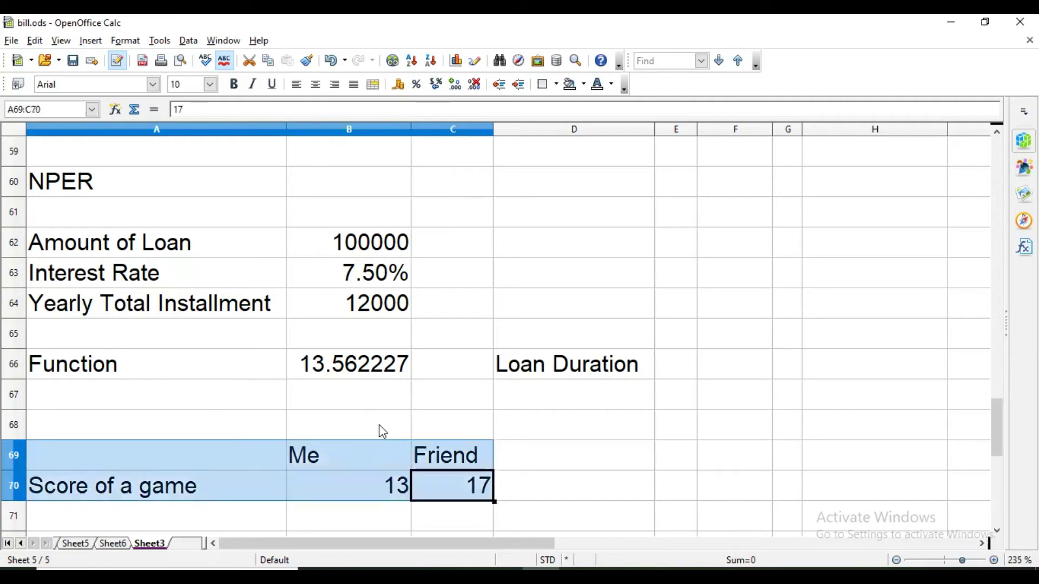
pyautogui.press('BackSpace')
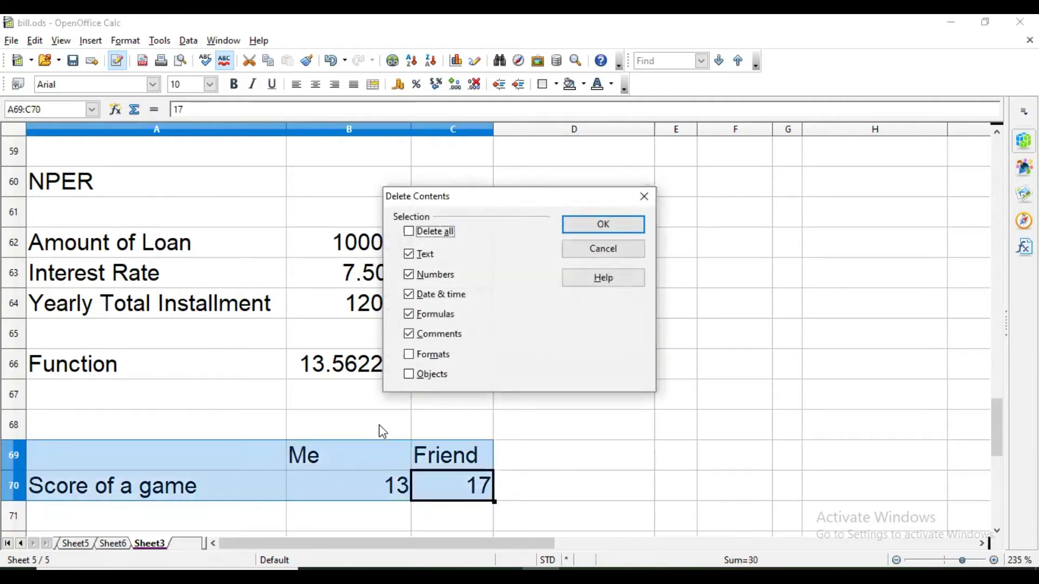
# Step: Clear the score table and enter row labels 'Name of Student' and 'Marks in %'
pyautogui.press('Return')
pyautogui.write('Name of Studen')
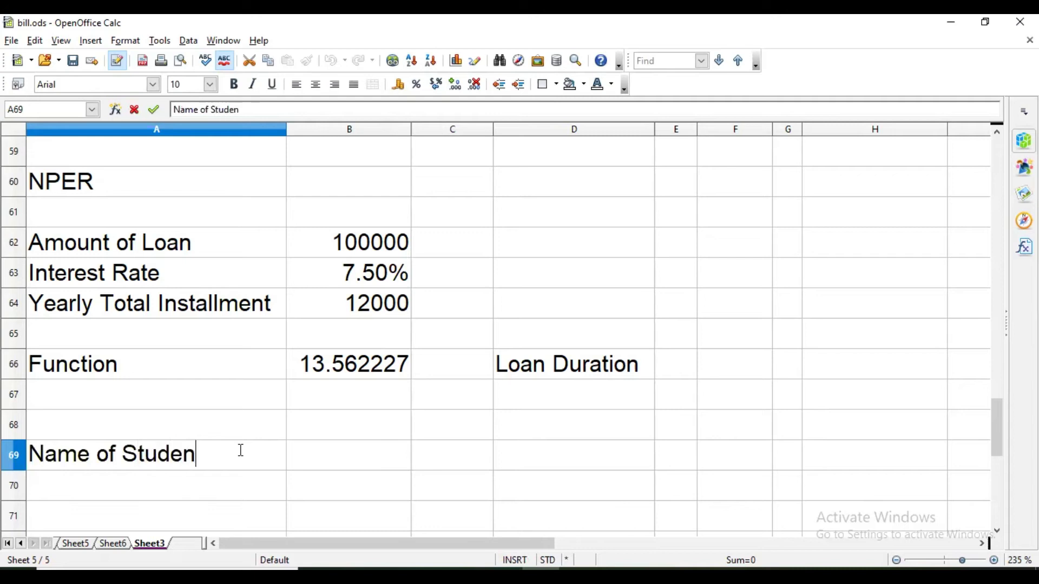
pyautogui.write('t')
pyautogui.press('Return')
pyautogui.write('Marks in &')
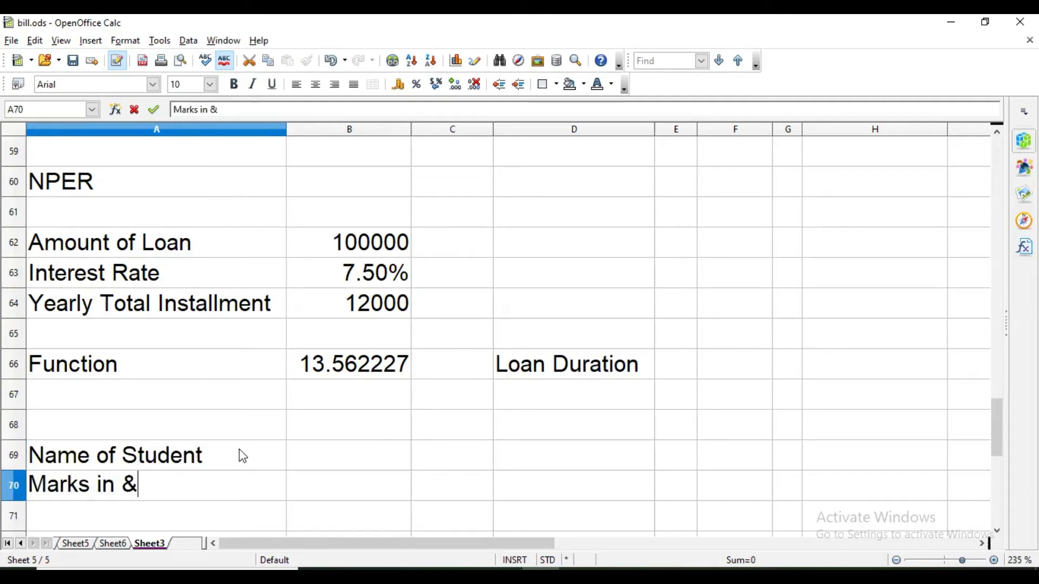
pyautogui.press('BackSpace')
pyautogui.write('%')
pyautogui.press('Tab')
pyautogui.press('Up')
# Step: Enter student names Mita, Sita, Rita and Gita across row 69
pyautogui.write('Mita')
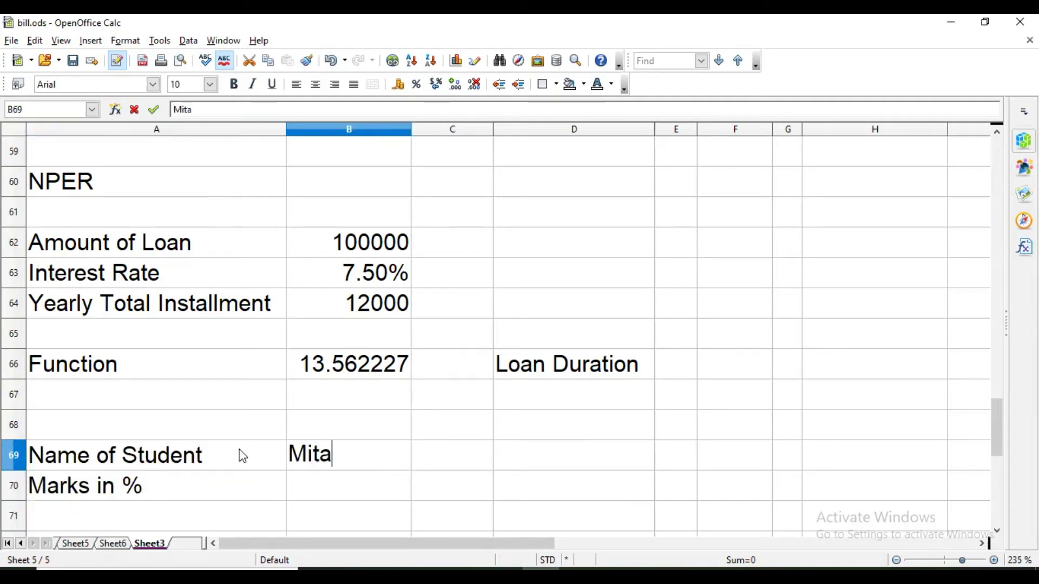
pyautogui.press('Tab')
pyautogui.write('Sita')
pyautogui.press('Tab')
pyautogui.press('Tab')
pyautogui.press('Left')
pyautogui.write('Rita')
pyautogui.press('Tab')
pyautogui.write('G')
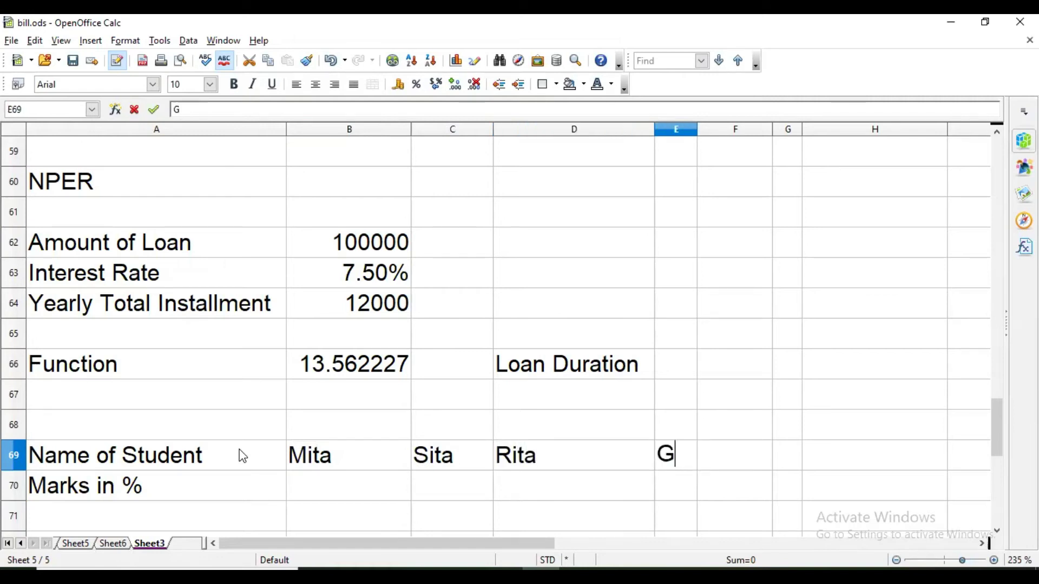
pyautogui.write('ita')
pyautogui.press('Left')
# Step: Add names Nita and Babita, widening columns G and E to fit
pyautogui.press('Tab')
pyautogui.press('Tab')
pyautogui.write('Nita')
pyautogui.press('Tab')
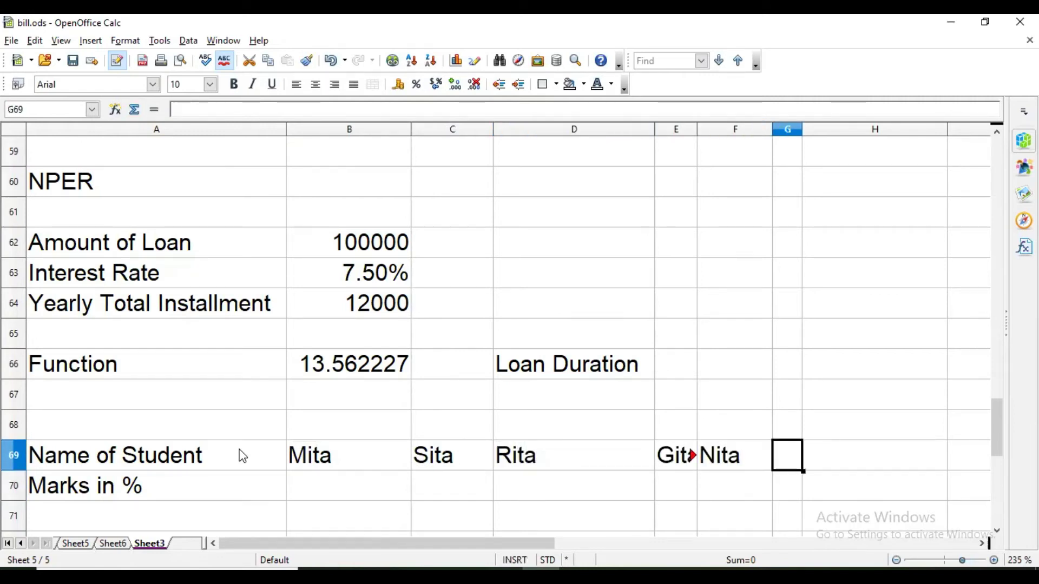
pyautogui.write('Babita')
pyautogui.press('Down')
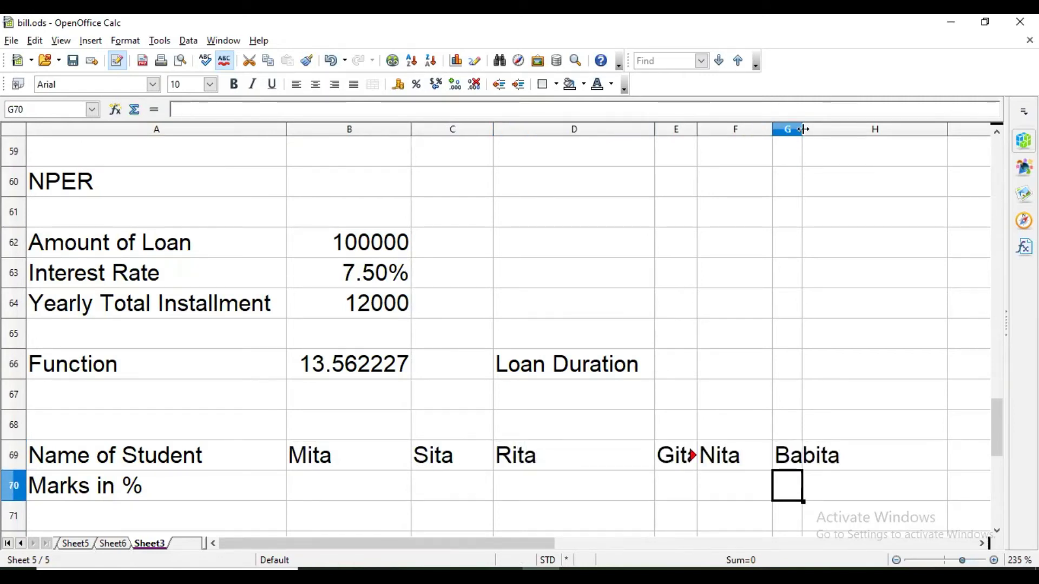
pyautogui.moveTo(804, 129); pyautogui.dragTo(855, 129)
pyautogui.moveTo(698, 130); pyautogui.dragTo(715, 129)
# Step: Enter marks 77, 69 and 59 for Mita, Sita and Rita in B70:D70
pyautogui.click(337, 493)
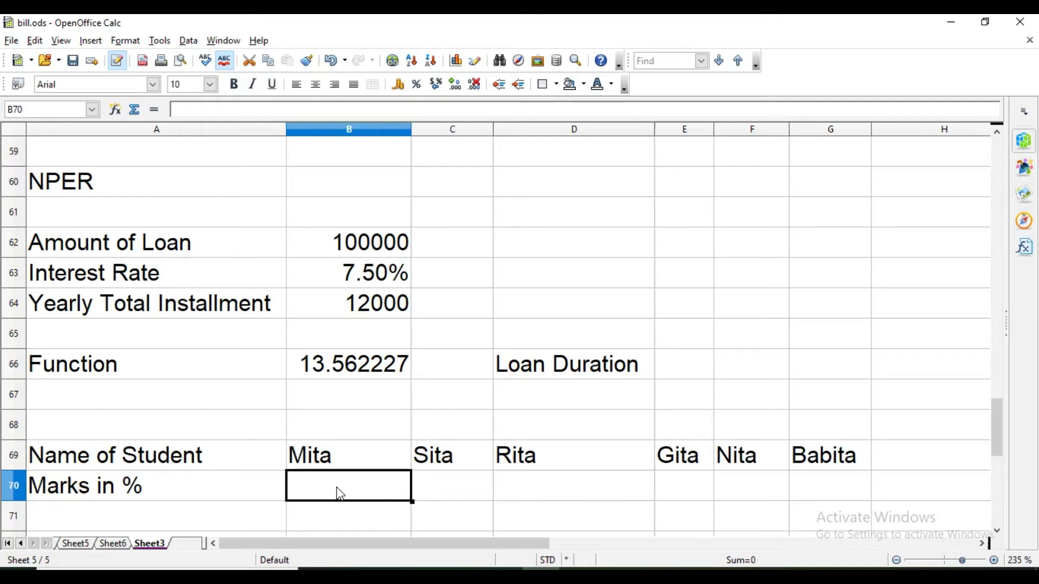
pyautogui.write('77')
pyautogui.press('Return')
pyautogui.click(340, 494)
pyautogui.press('Tab')
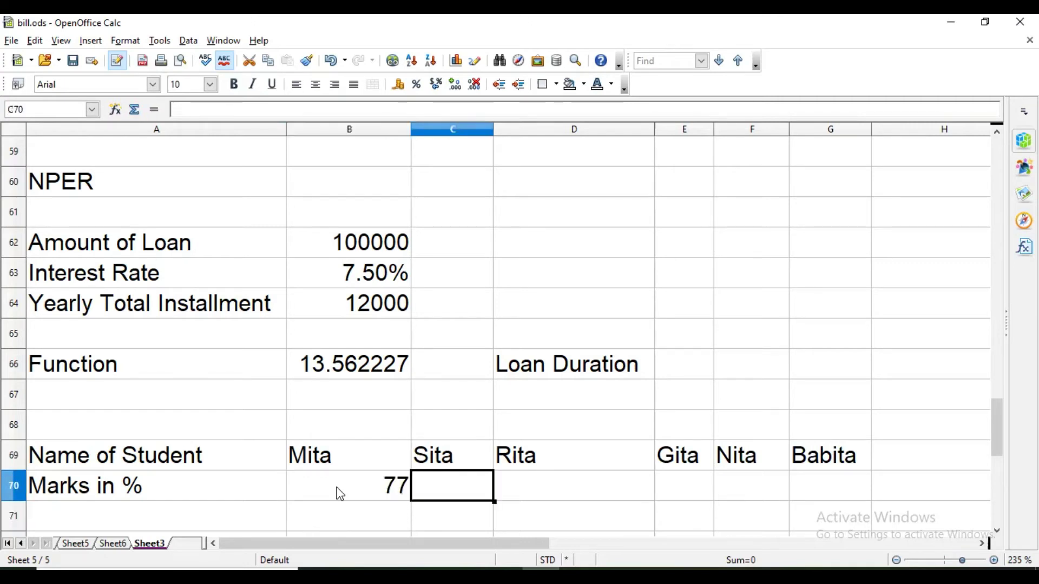
pyautogui.write('69')
pyautogui.press('Return')
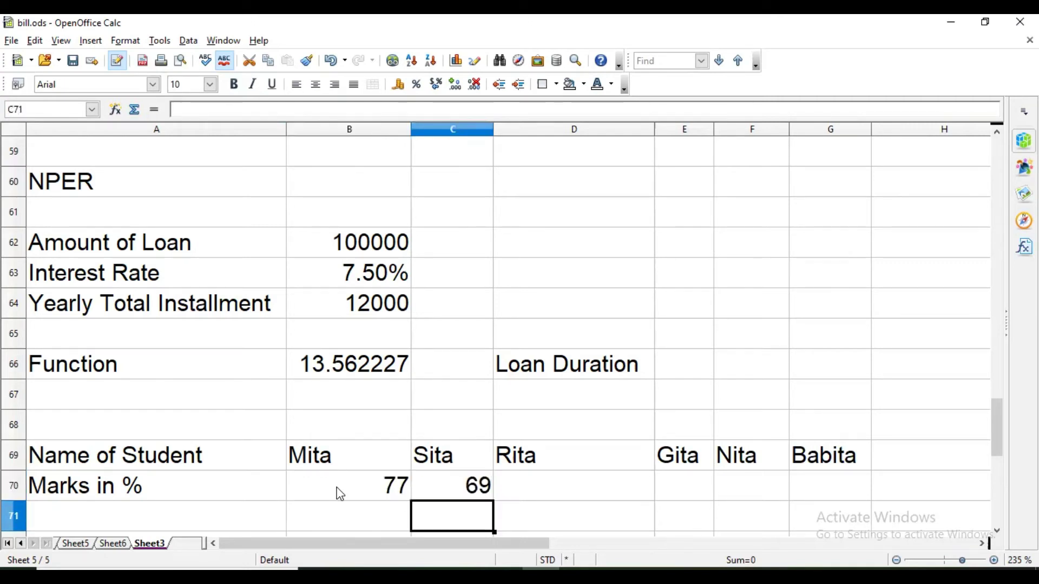
pyautogui.press('Up')
pyautogui.press('Right')
pyautogui.write('59')
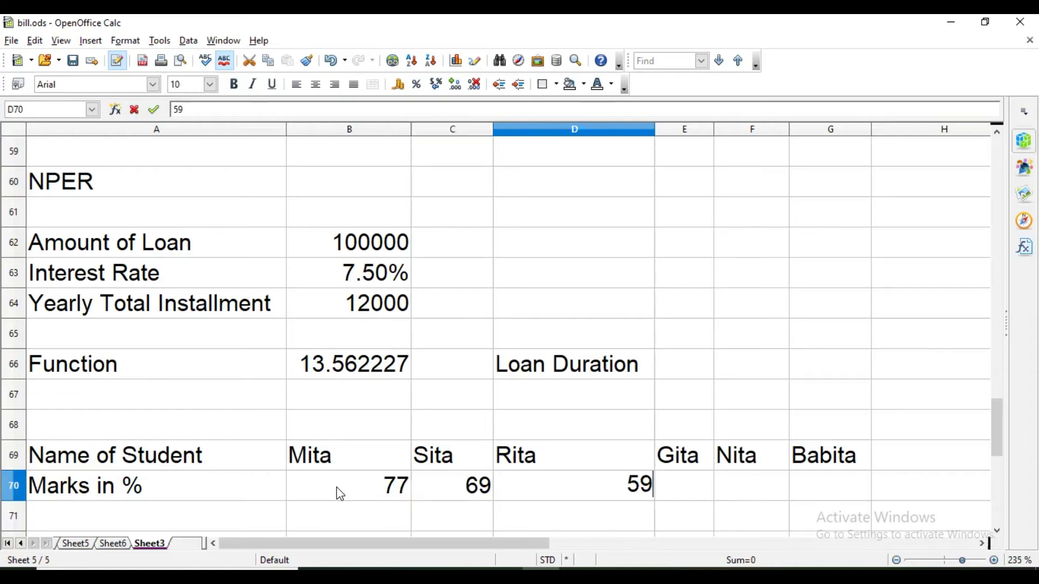
pyautogui.press('Return')
# Step: Enter Gita's mark in E70, correcting 44 to 49
pyautogui.press('Up')
pyautogui.press('Right')
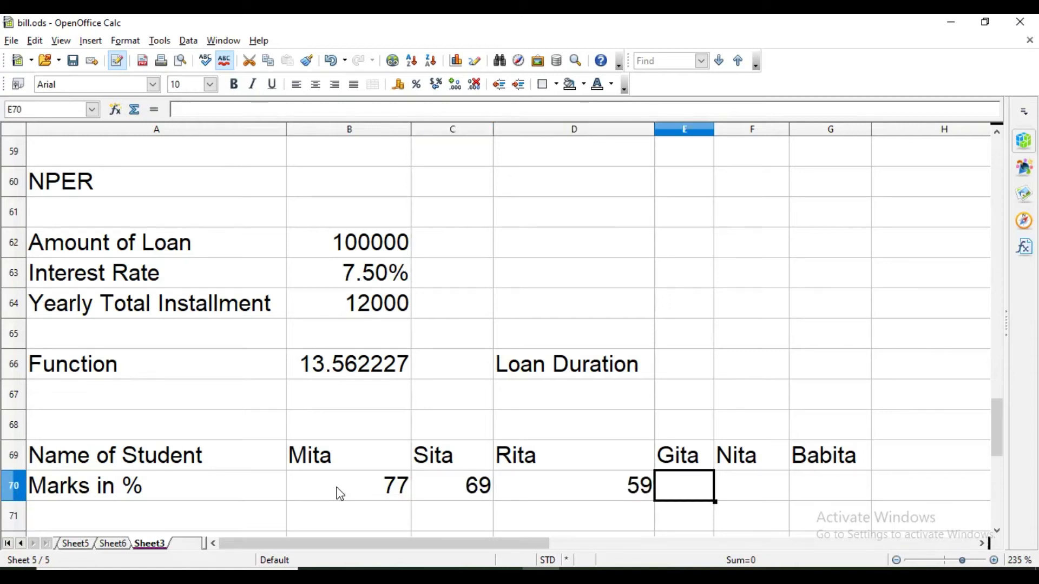
pyautogui.write('44')
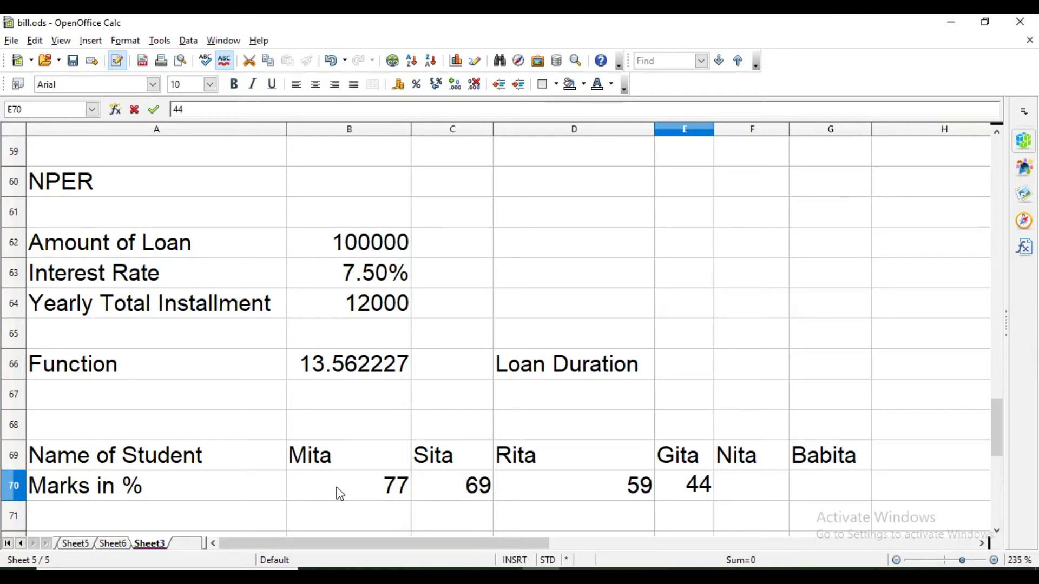
pyautogui.press('BackSpace')
pyautogui.write('9')
pyautogui.press('Return')
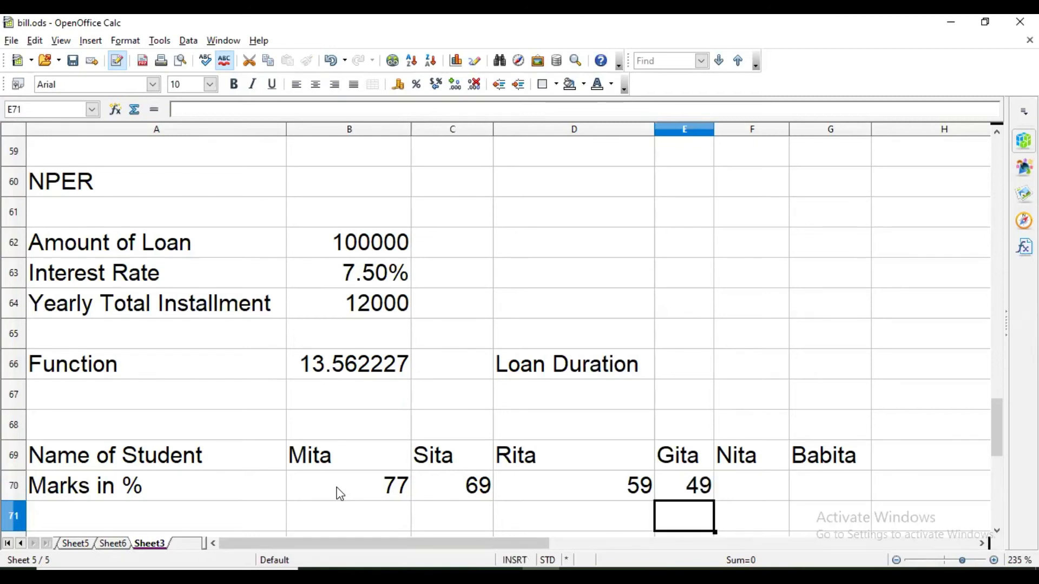
# Step: Enter marks 44 for Nita and 30 for Babita in F70:G70
pyautogui.press('Up')
pyautogui.press('Right')
pyautogui.write('44')
pyautogui.press('Return')
pyautogui.press('Up')
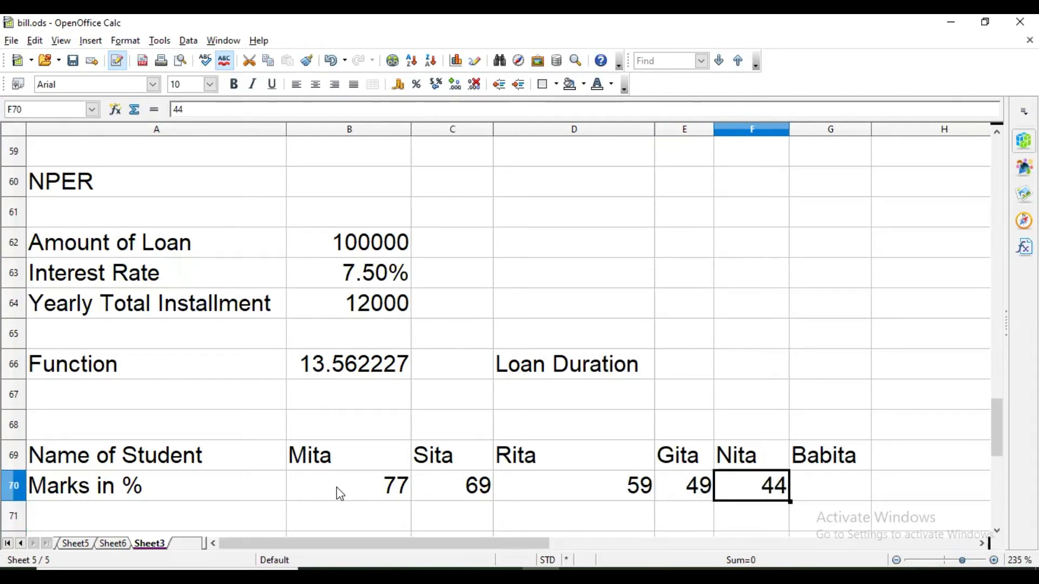
pyautogui.press('Right')
pyautogui.write('30')
pyautogui.press('Return')
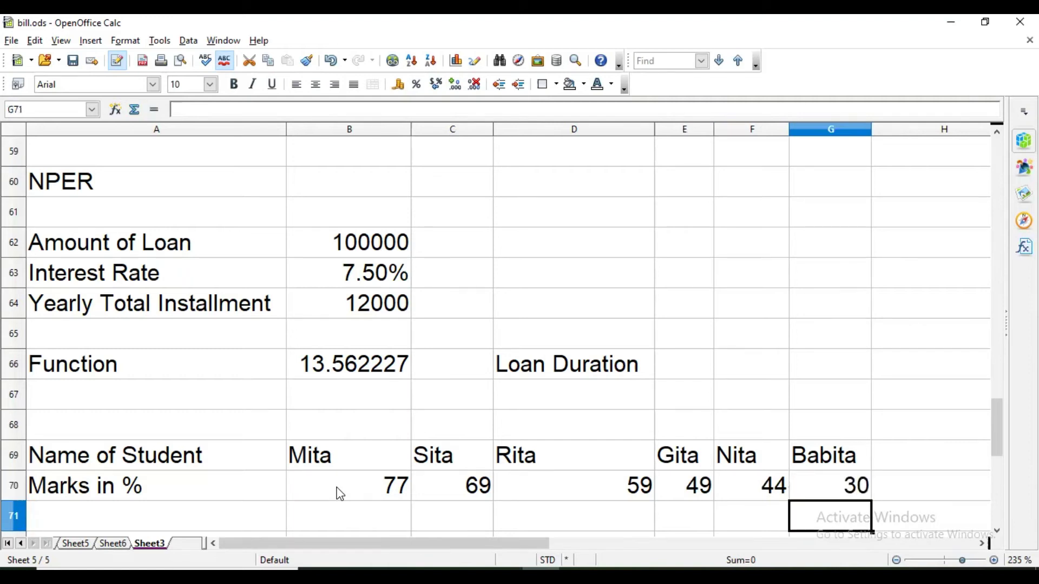
pyautogui.press('Left')
pyautogui.press('Left')
pyautogui.press('Left')
pyautogui.press('Left')
pyautogui.press('Left')
pyautogui.press('Left')
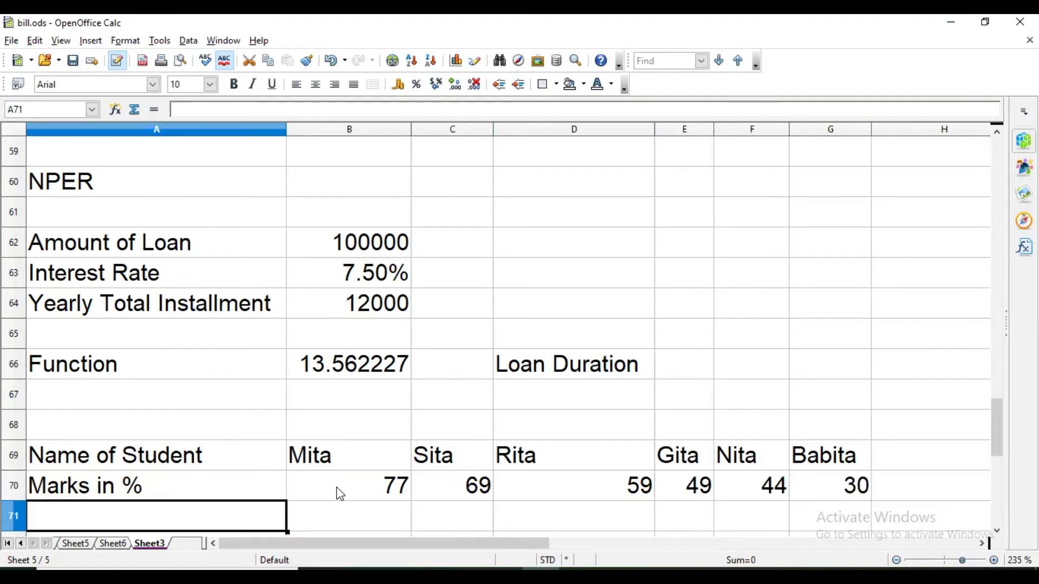
# Step: Label cell A72 'Class Obtained'
pyautogui.press('Down')
pyautogui.write('Cla')
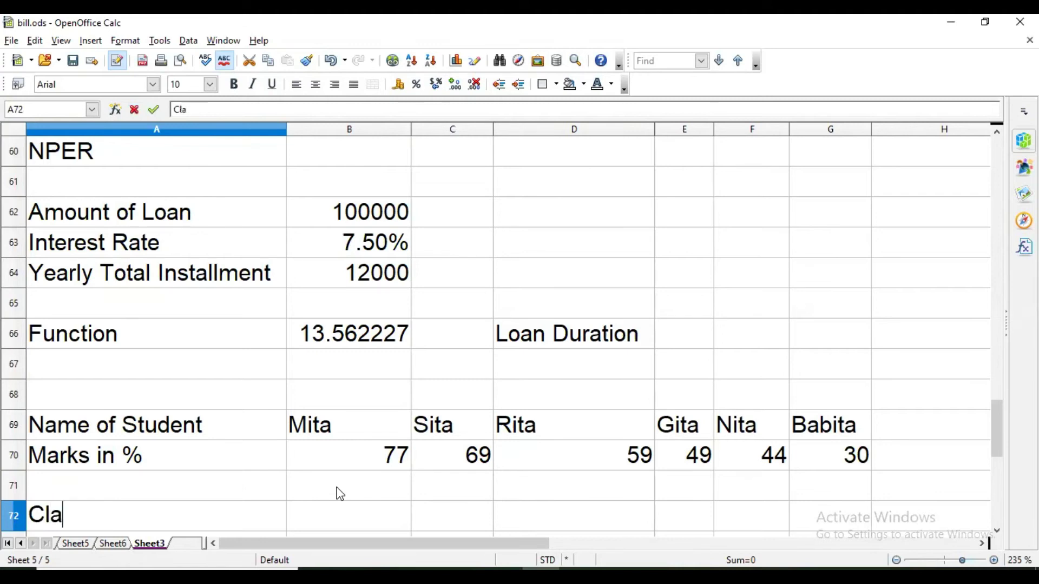
pyautogui.write('ss Obtained')
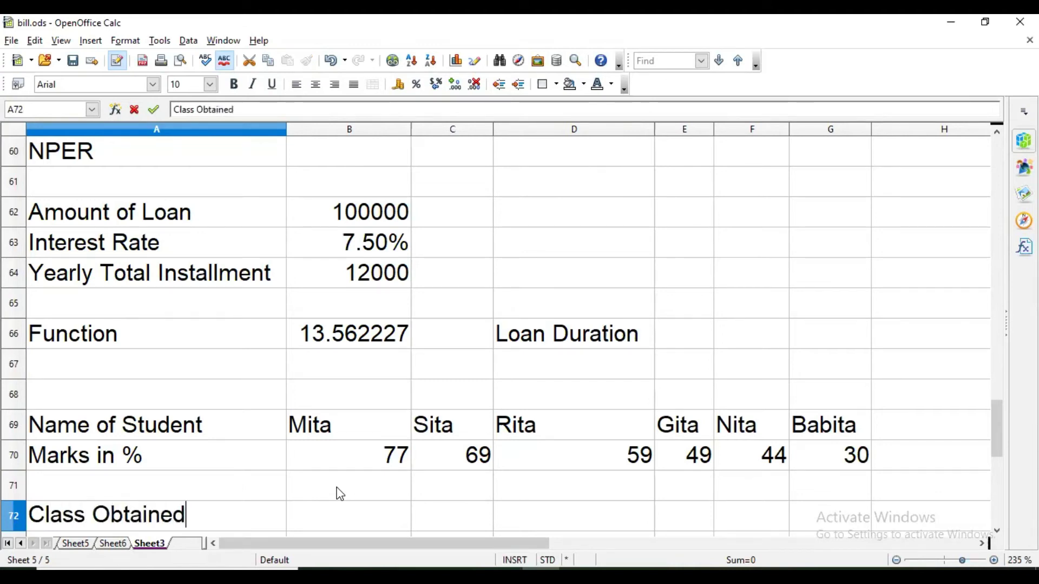
pyautogui.press('Tab')
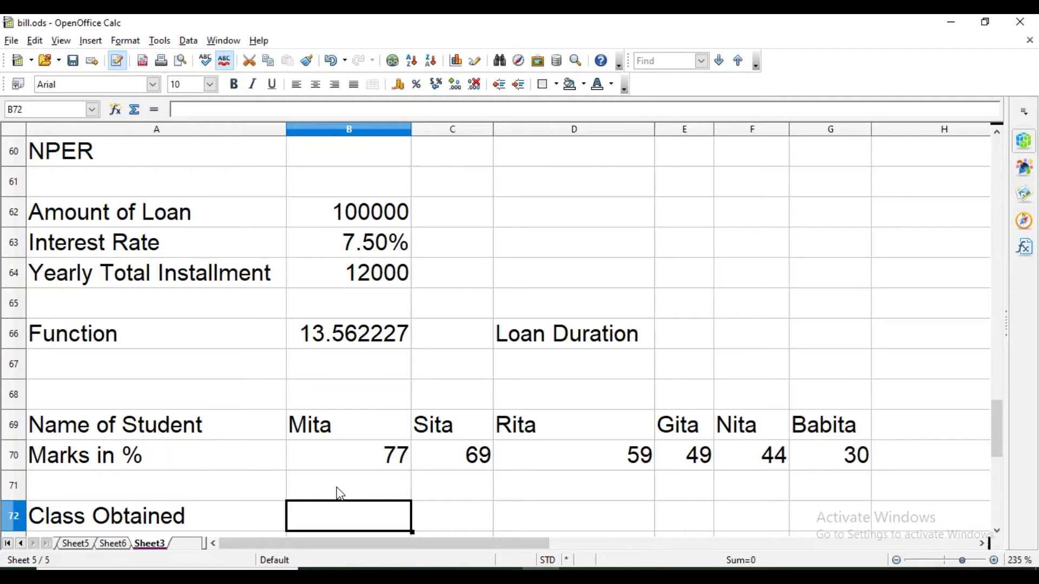
# Step: Start the grade key in B74:C75 with >70 → A1 and >60 → A2
pyautogui.press('Down')
pyautogui.press('Down')
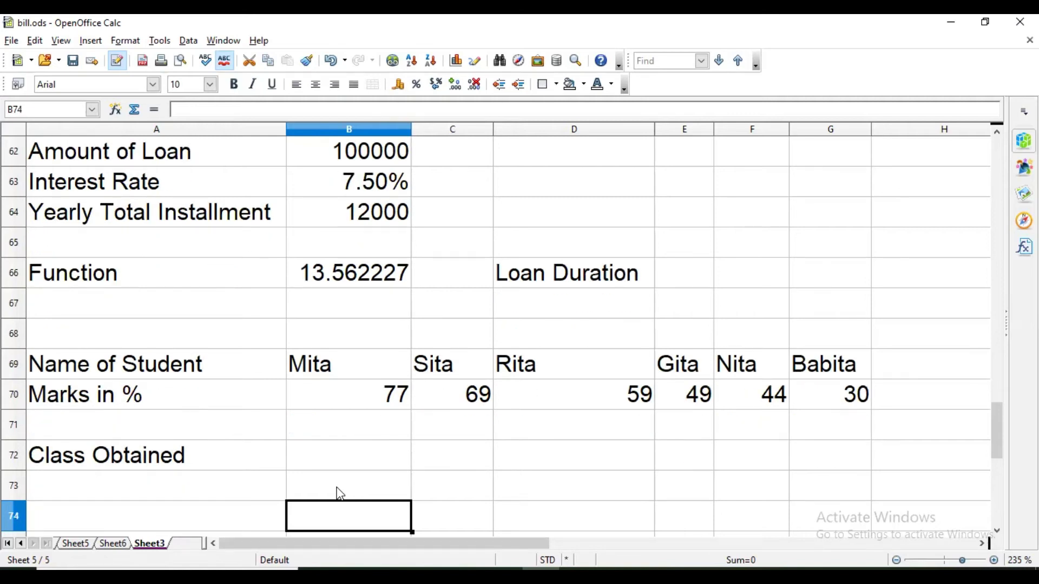
pyautogui.write('>')
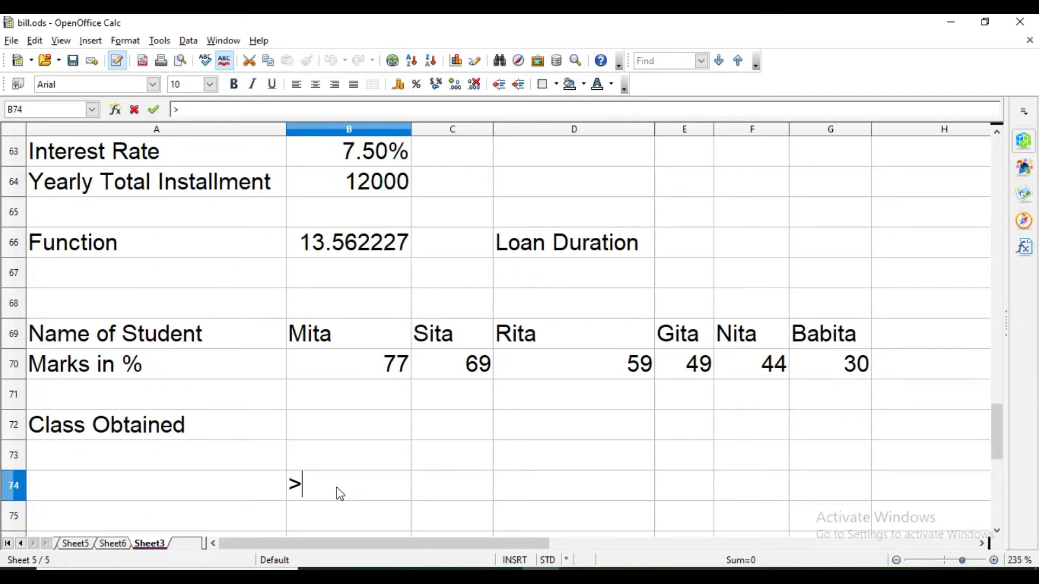
pyautogui.write('70')
pyautogui.press('Tab')
pyautogui.write('A1')
pyautogui.press('Return')
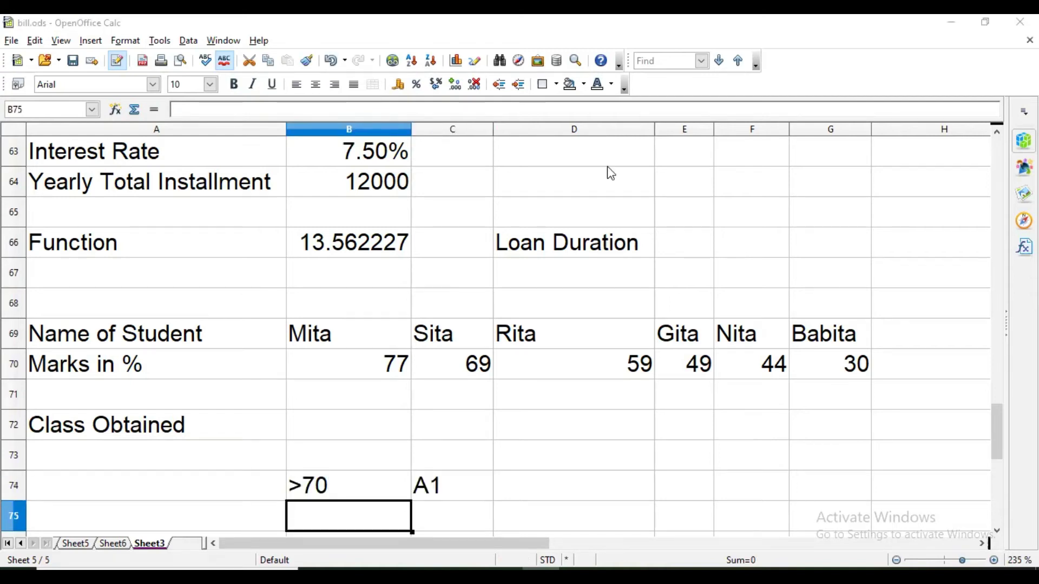
pyautogui.doubleClick(374, 508)
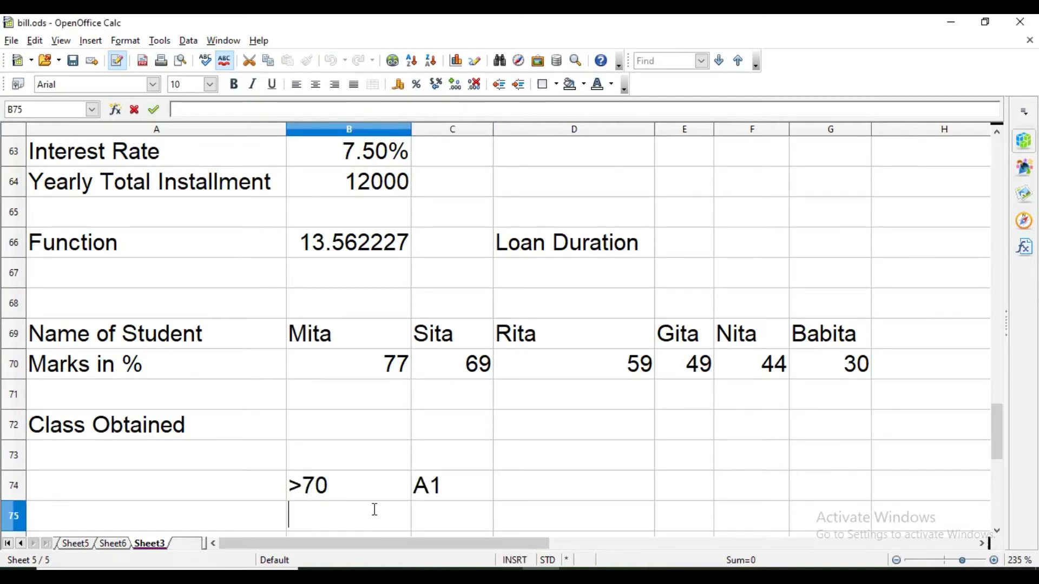
pyautogui.write('>')
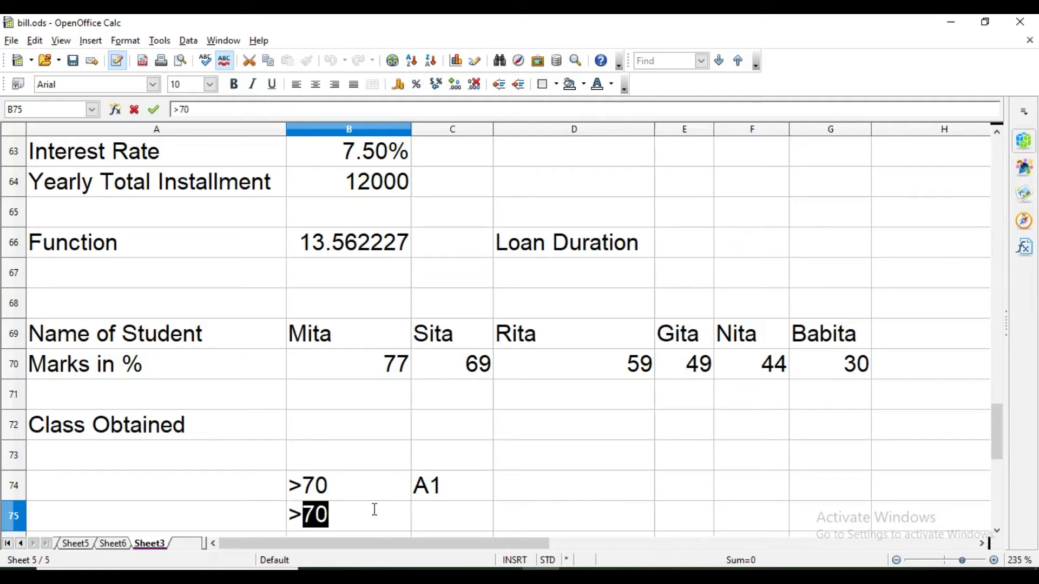
pyautogui.write('60')
pyautogui.press('Return')
pyautogui.press('Up')
pyautogui.press('Right')
pyautogui.write('A2')
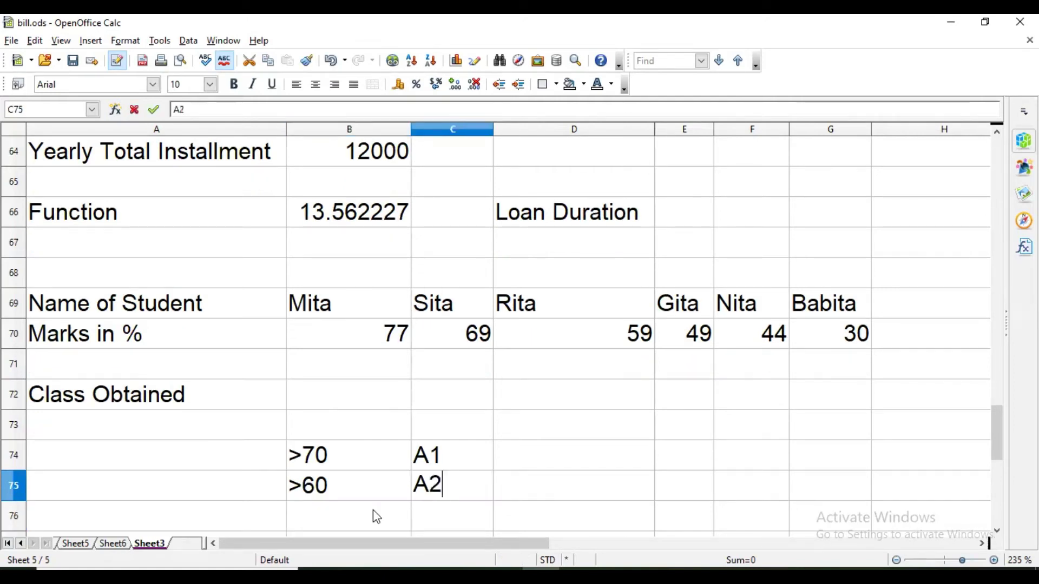
pyautogui.press('Return')
# Step: Finish the grade key with >55 → Second, >48 → Third and Fail in C78
pyautogui.press('Left')
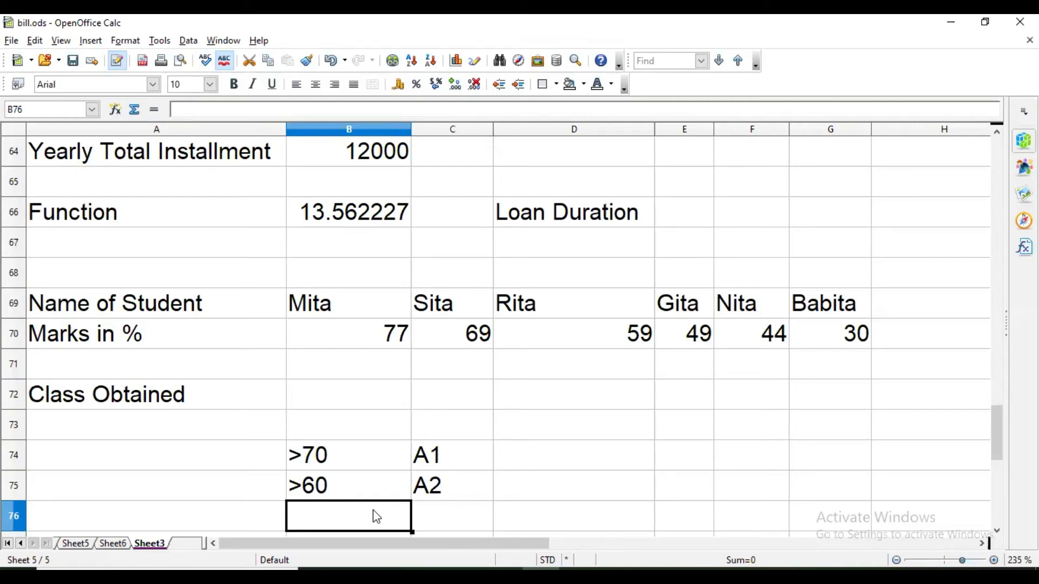
pyautogui.write('>55')
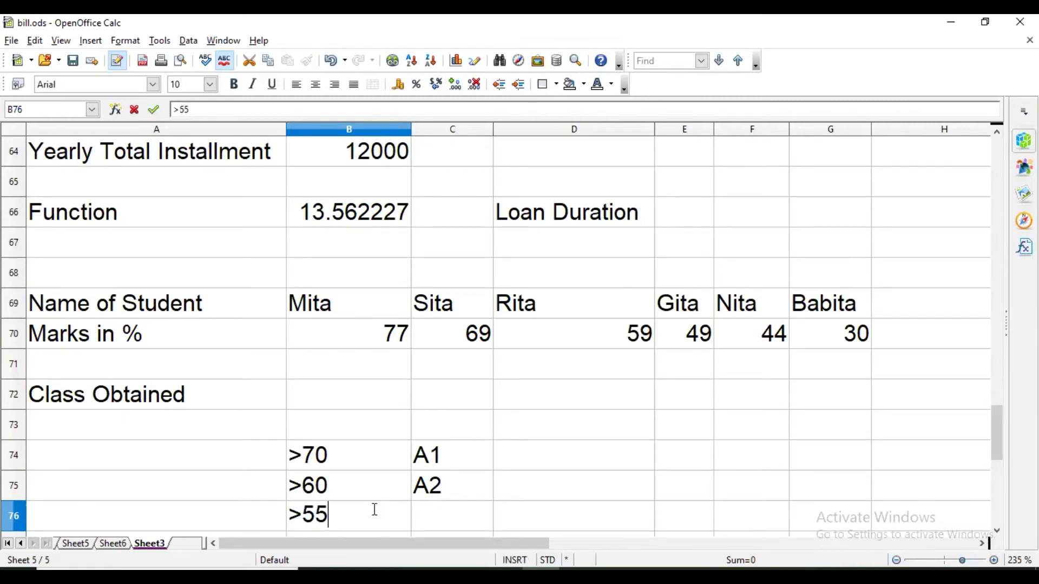
pyautogui.press('Tab')
pyautogui.write('Second')
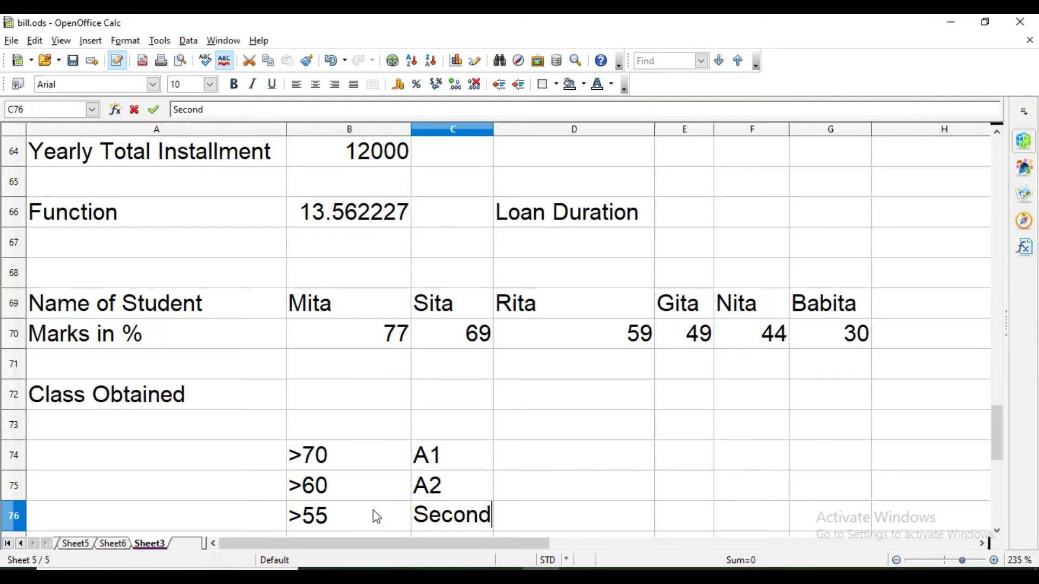
pyautogui.press('Return')
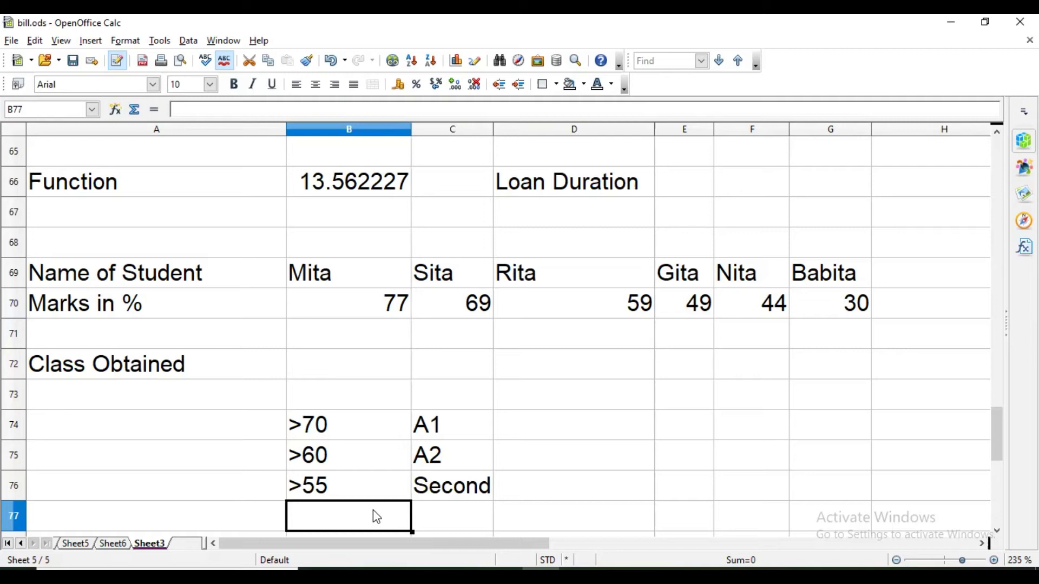
pyautogui.write('>48')
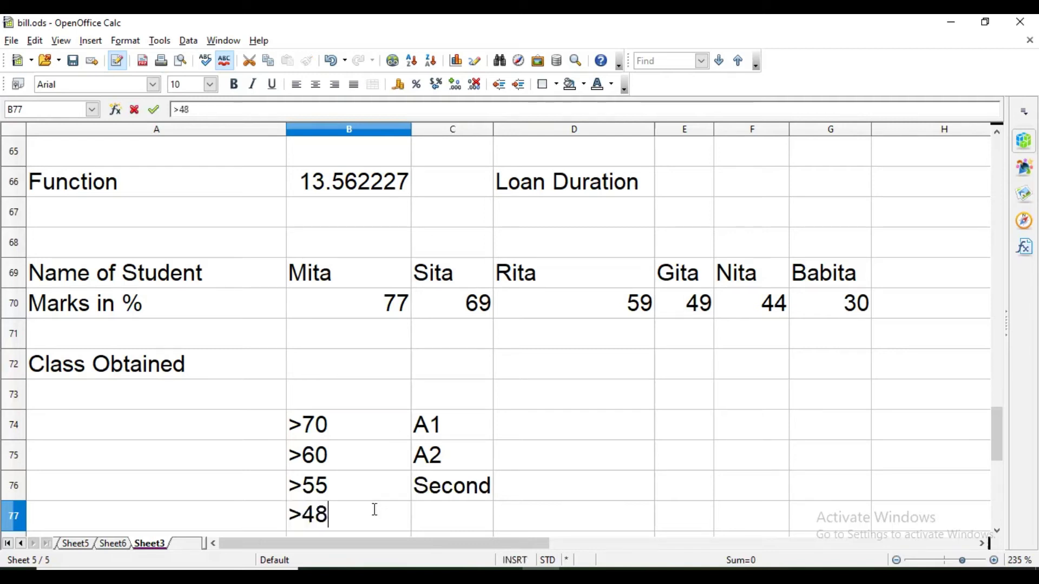
pyautogui.press('Return')
pyautogui.press('Up')
pyautogui.press('Right')
pyautogui.write('T')
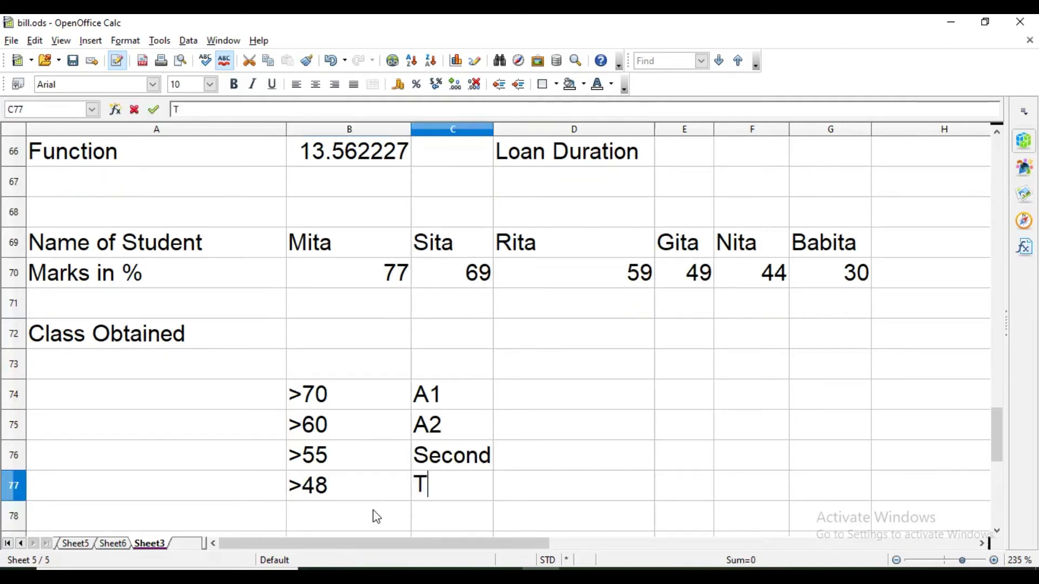
pyautogui.write('hird')
pyautogui.press('Return')
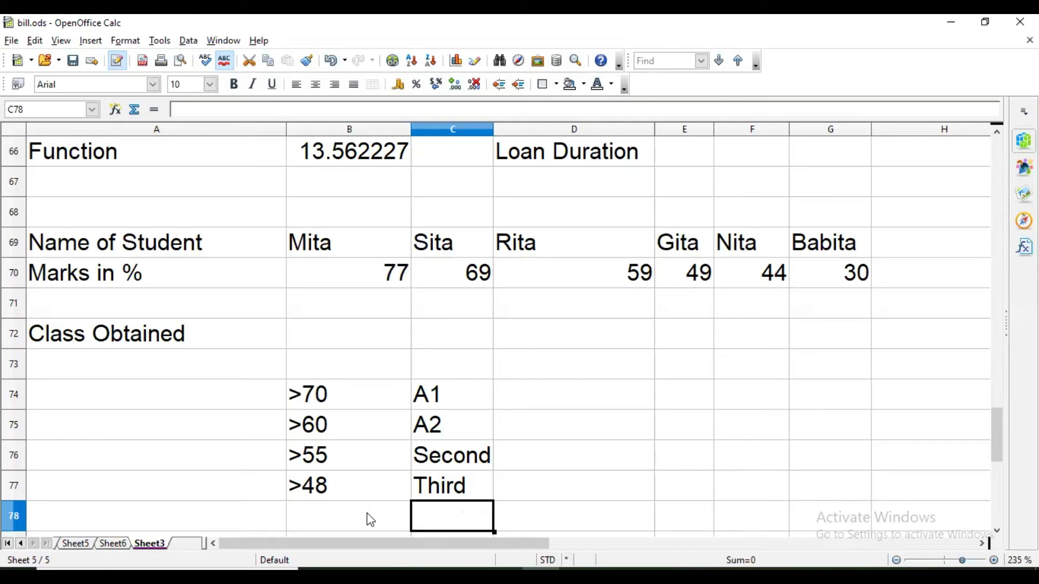
pyautogui.write('Fa')
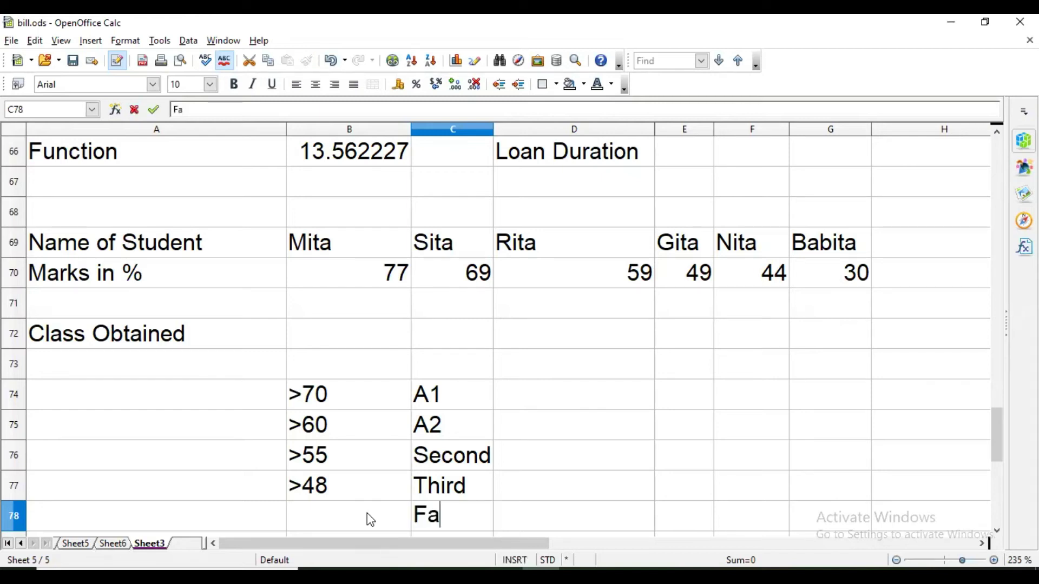
pyautogui.write('il')
pyautogui.press('Return')
pyautogui.press('Up')
pyautogui.press('Up')
pyautogui.press('Up')
pyautogui.press('Up')
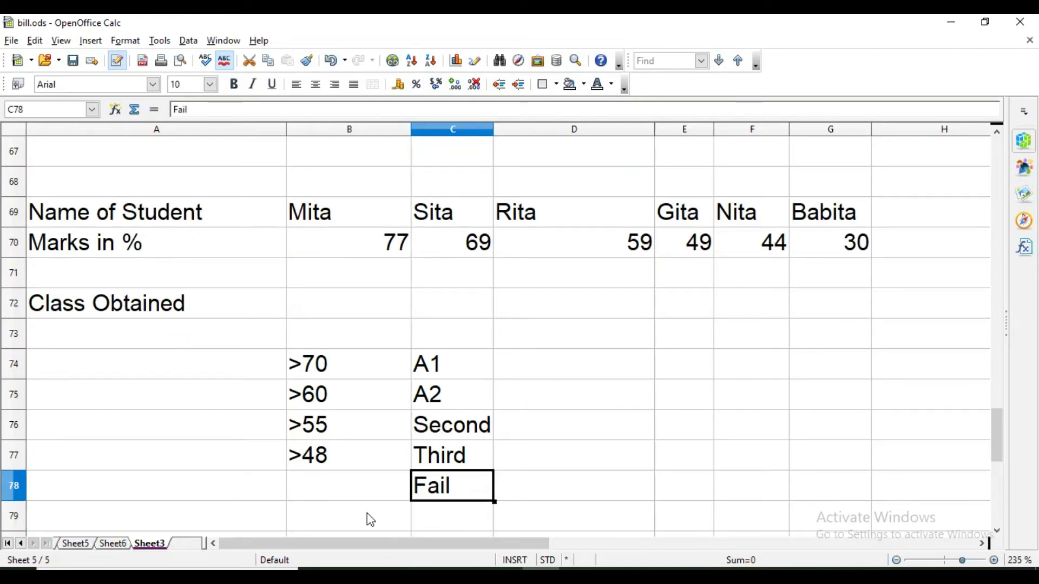
pyautogui.press('Up')
pyautogui.press('Up')
pyautogui.press('Up')
pyautogui.press('Left')
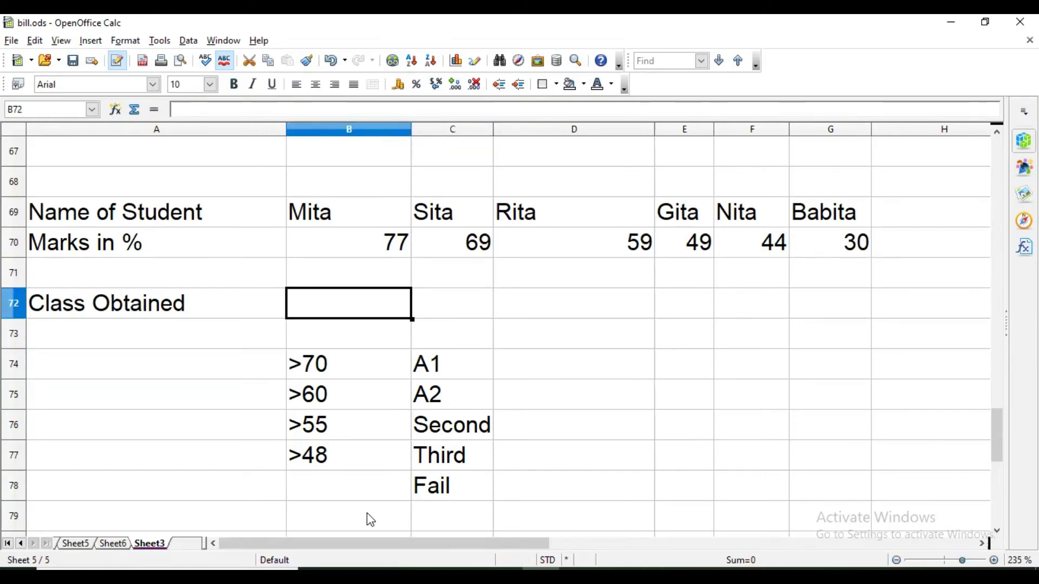
# Step: Start the B72 formula as =if(B70>70;"A1"; so marks above 70 give A1
pyautogui.write('=if')
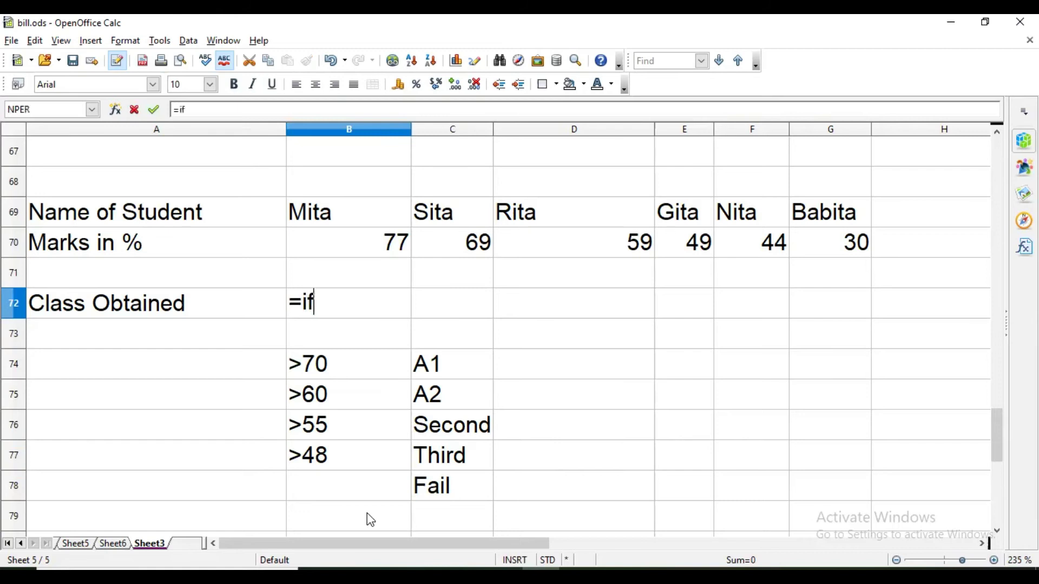
pyautogui.write('(')
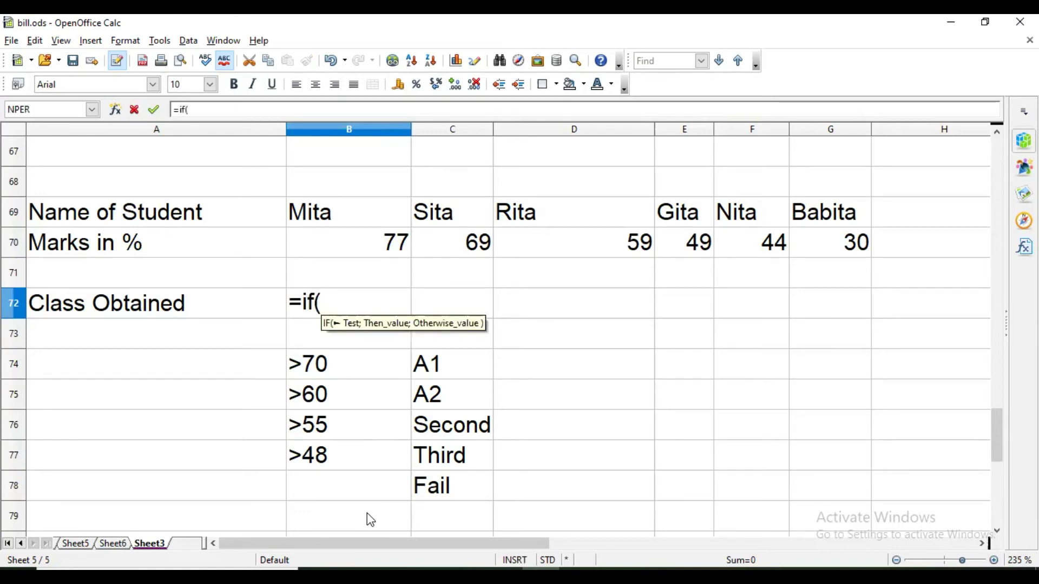
pyautogui.press('Up')
pyautogui.press('Up')
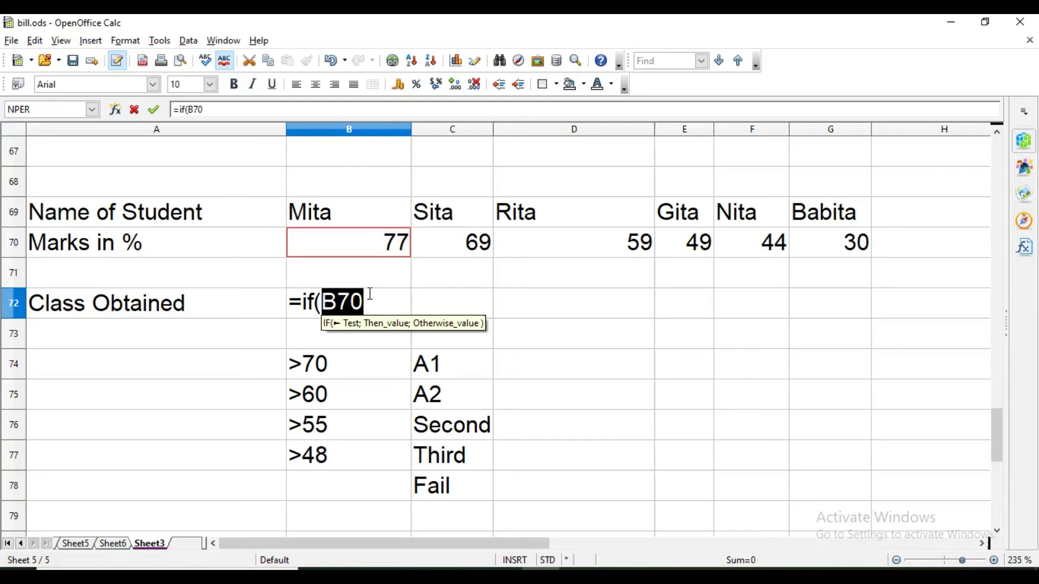
pyautogui.write(';')
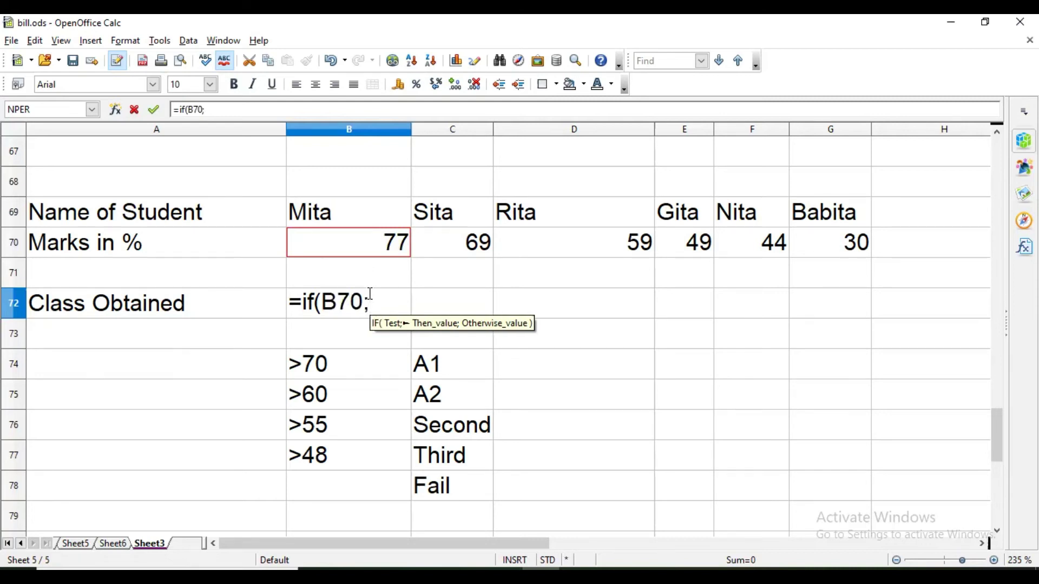
pyautogui.write('"')
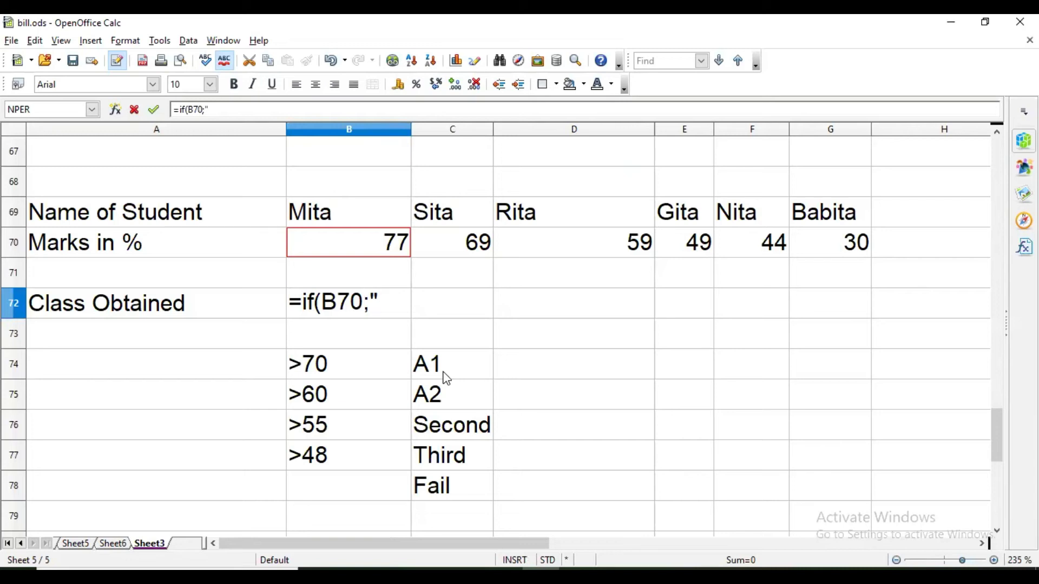
pyautogui.write('A1"')
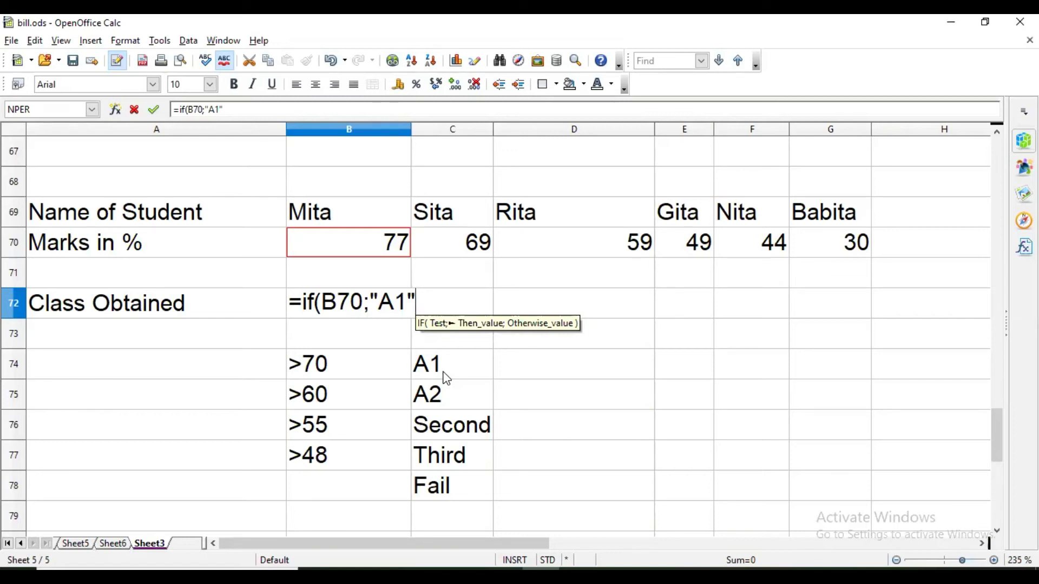
pyautogui.write(';')
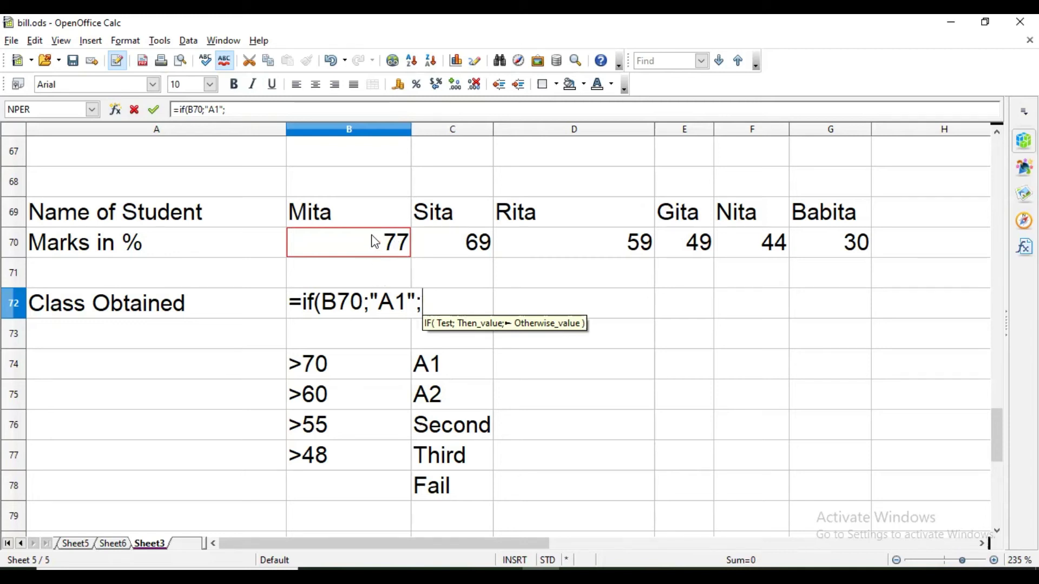
pyautogui.click(364, 303)
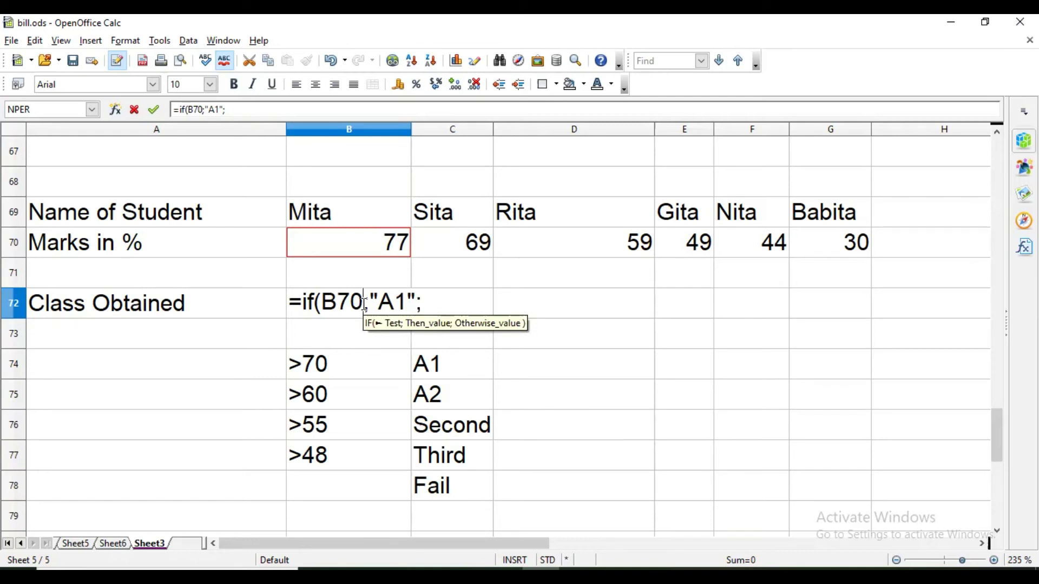
pyautogui.write('>70')
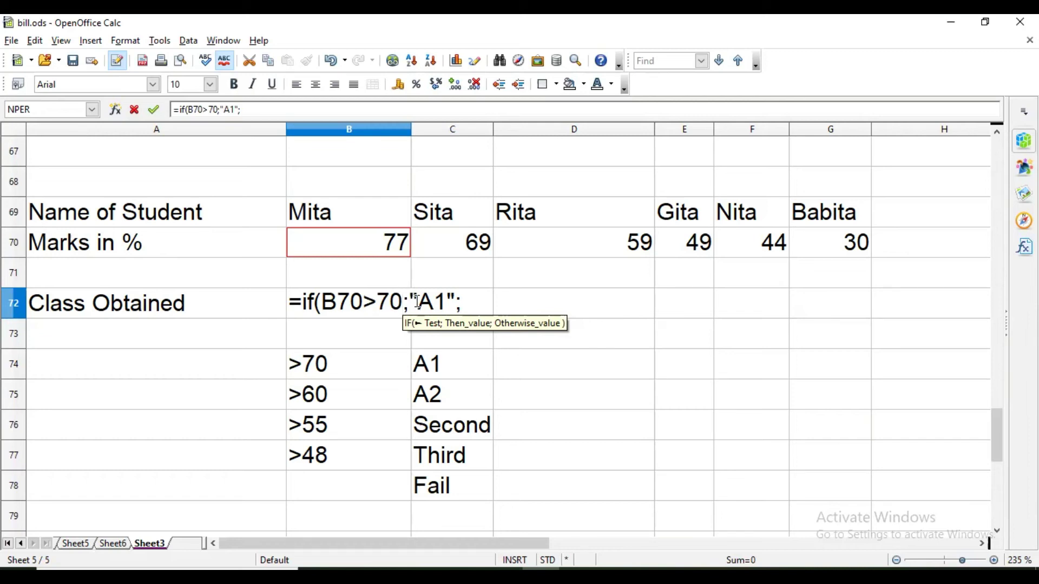
# Step: Begin a second nested IF testing B70, correcting a stray semicolon and reference
pyautogui.click(461, 303)
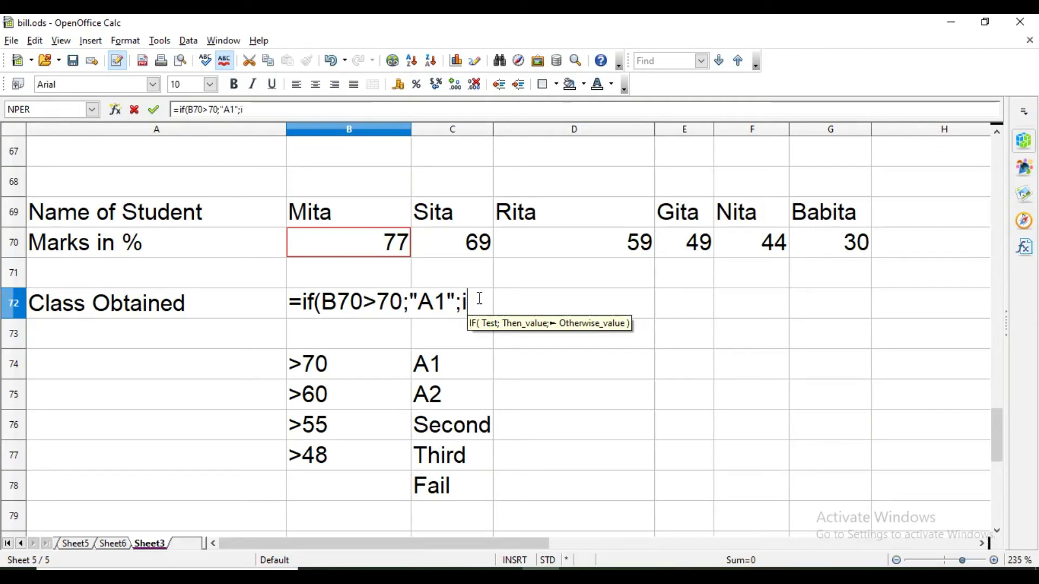
pyautogui.write('if')
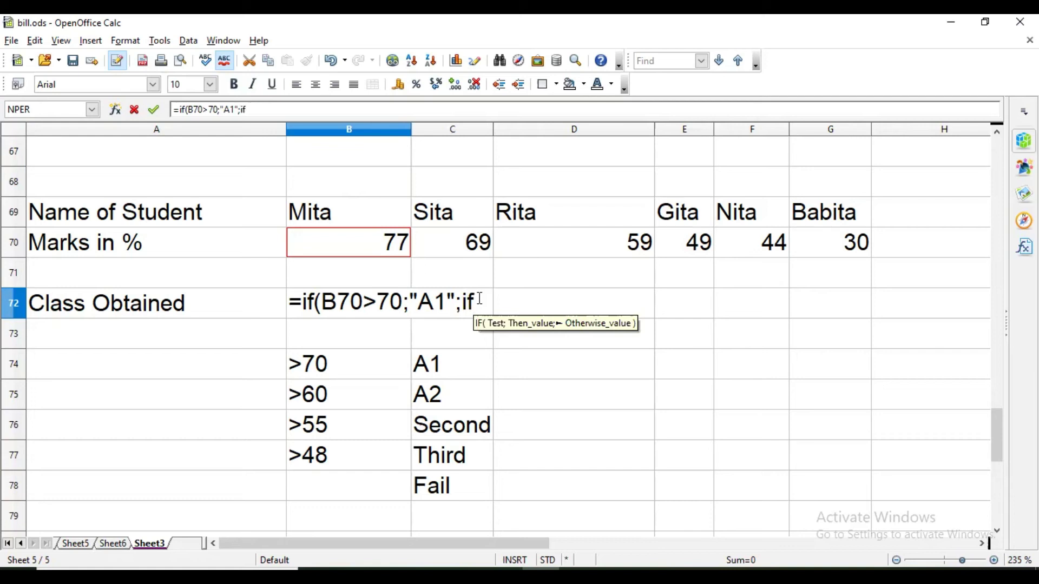
pyautogui.write('(')
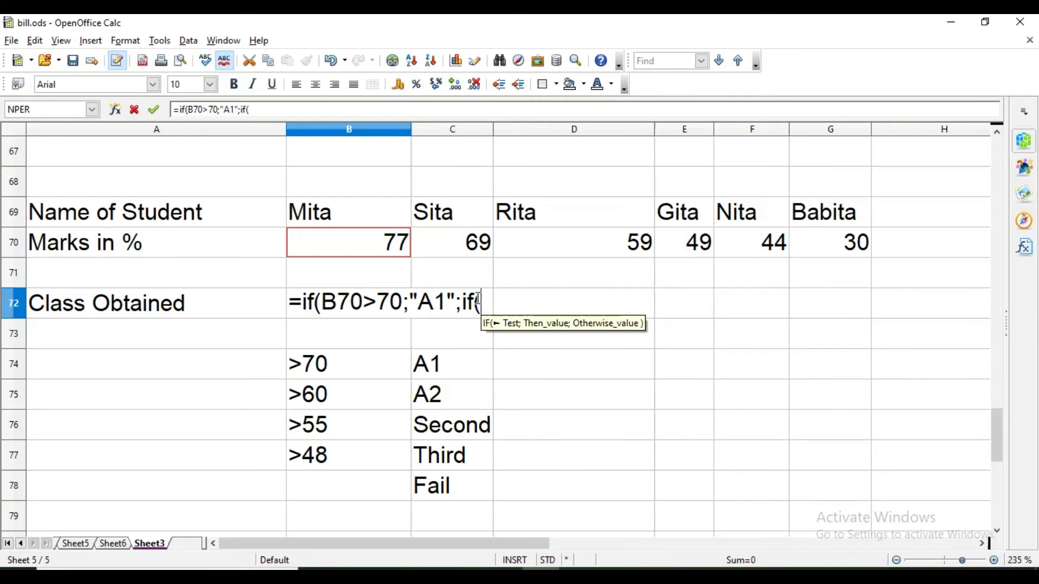
pyautogui.click(397, 250)
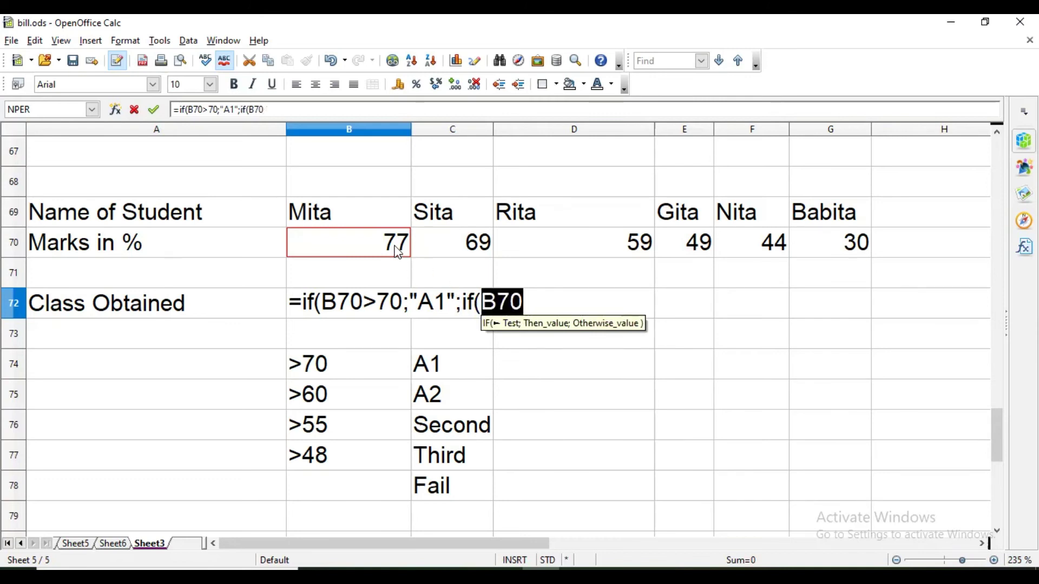
pyautogui.write(';')
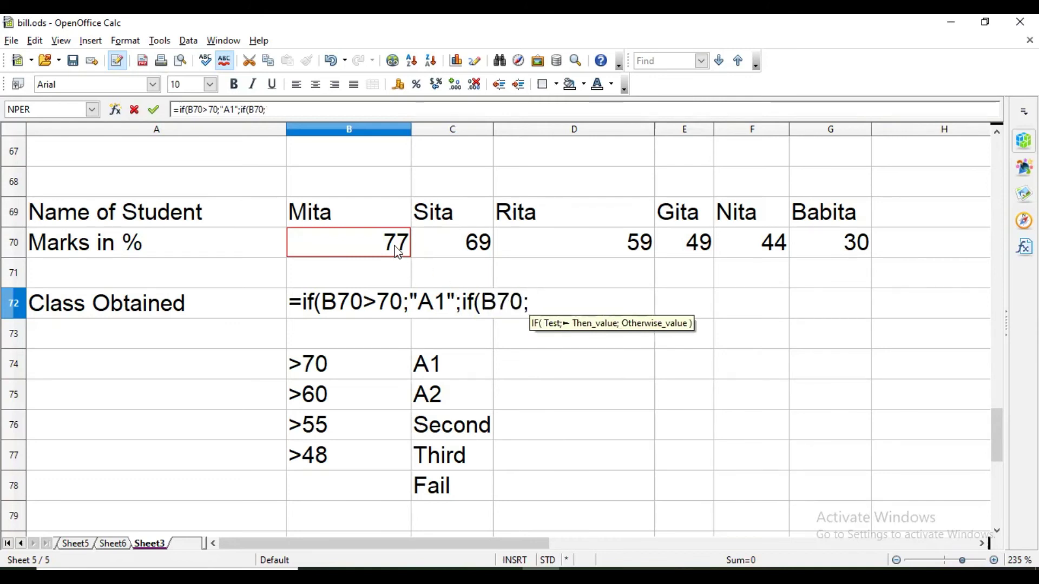
pyautogui.press('BackSpace')
pyautogui.press('BackSpace')
pyautogui.press('BackSpace')
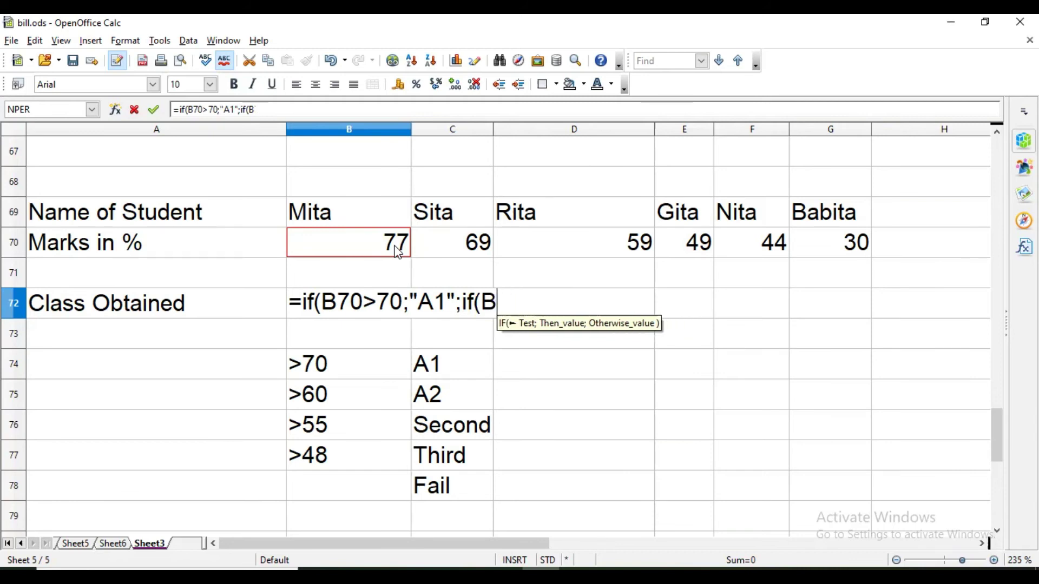
pyautogui.press('BackSpace')
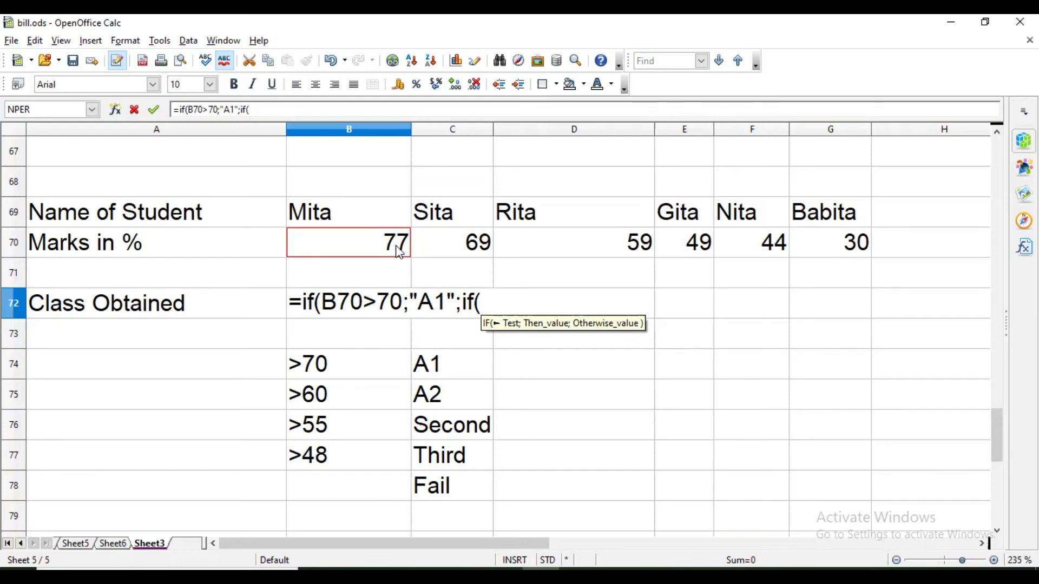
pyautogui.click(399, 252)
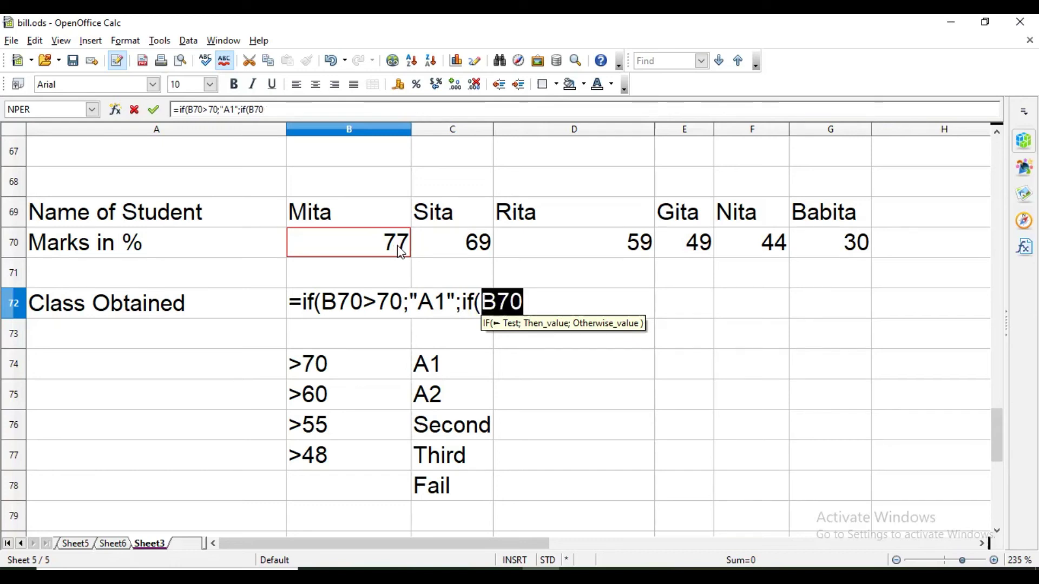
# Step: Add B70>60 → "A2" and B70>55 → "Second" to the B72 formula, then open another IF
pyautogui.write('>')
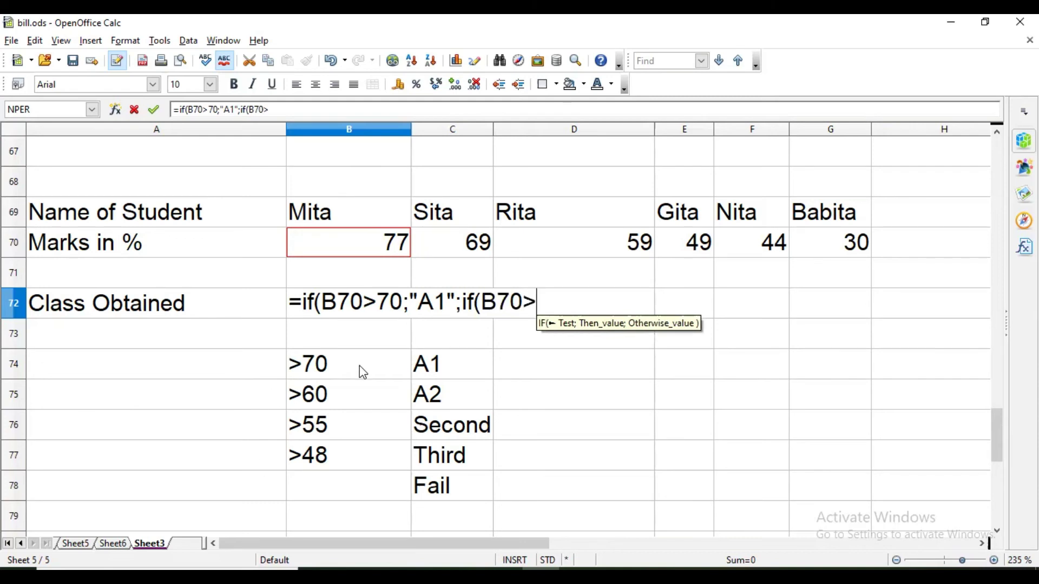
pyautogui.write('60')
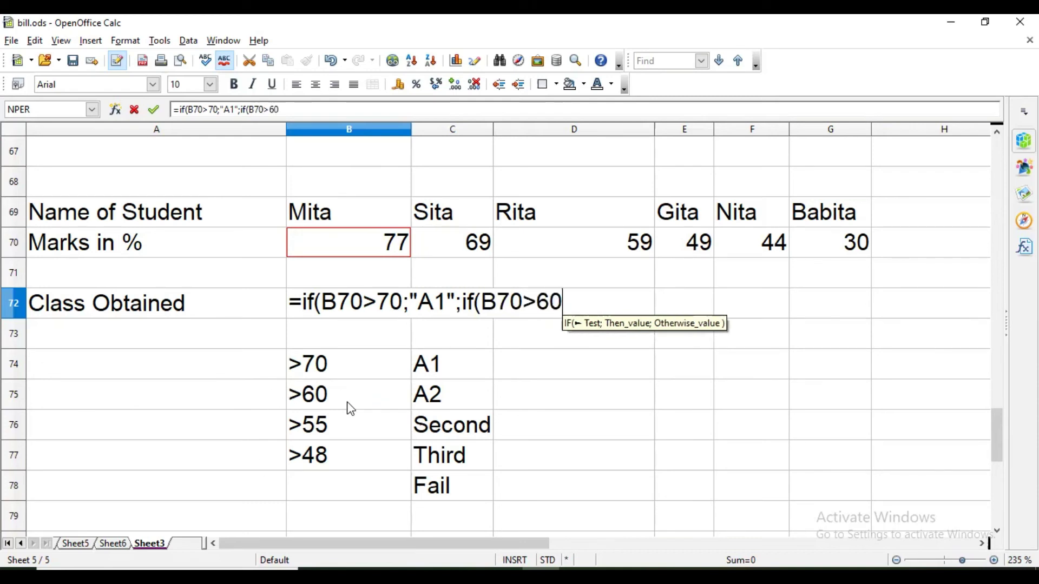
pyautogui.write(';"')
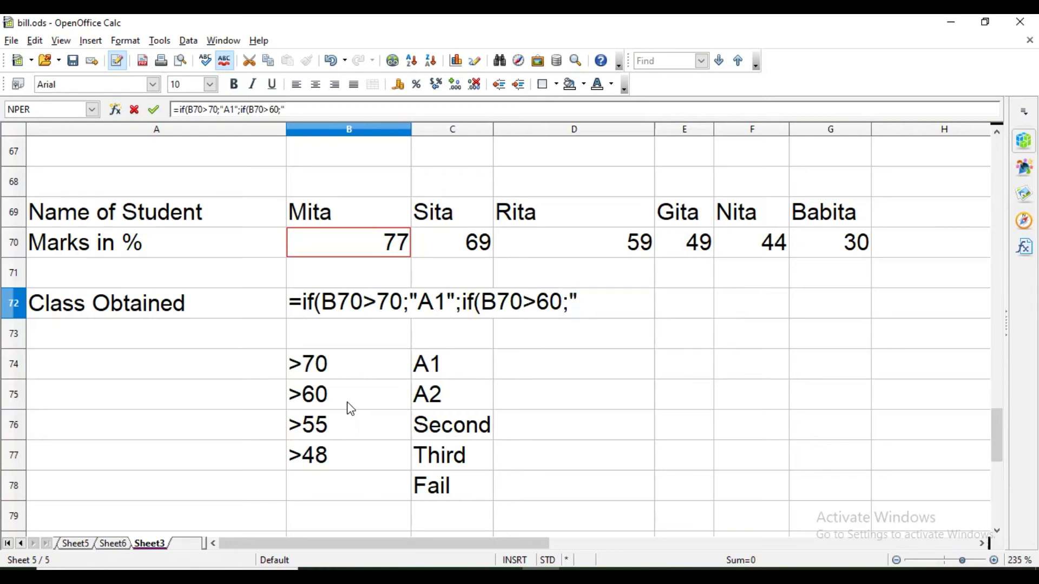
pyautogui.write('A2";')
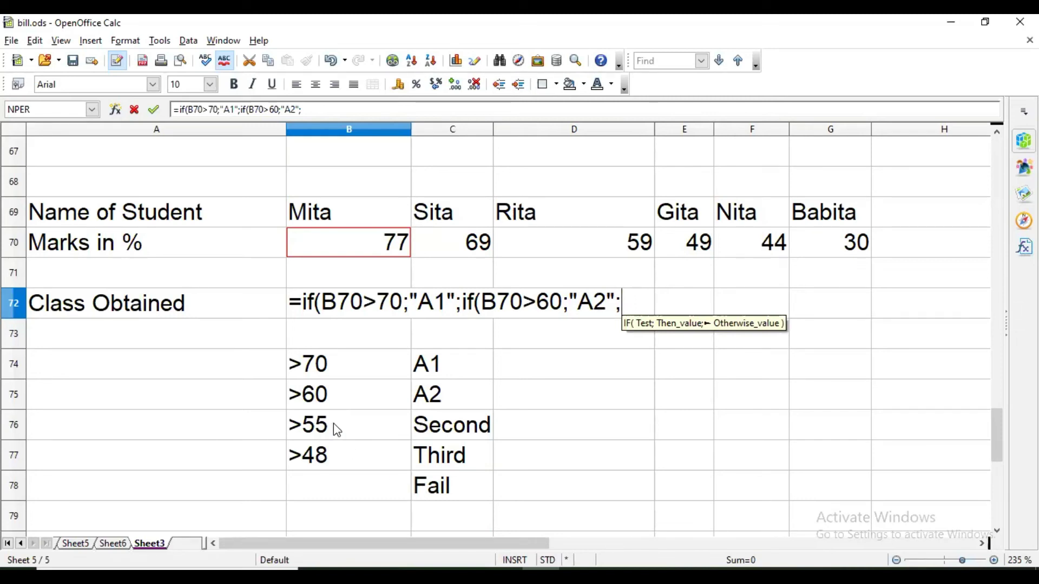
pyautogui.write('i')
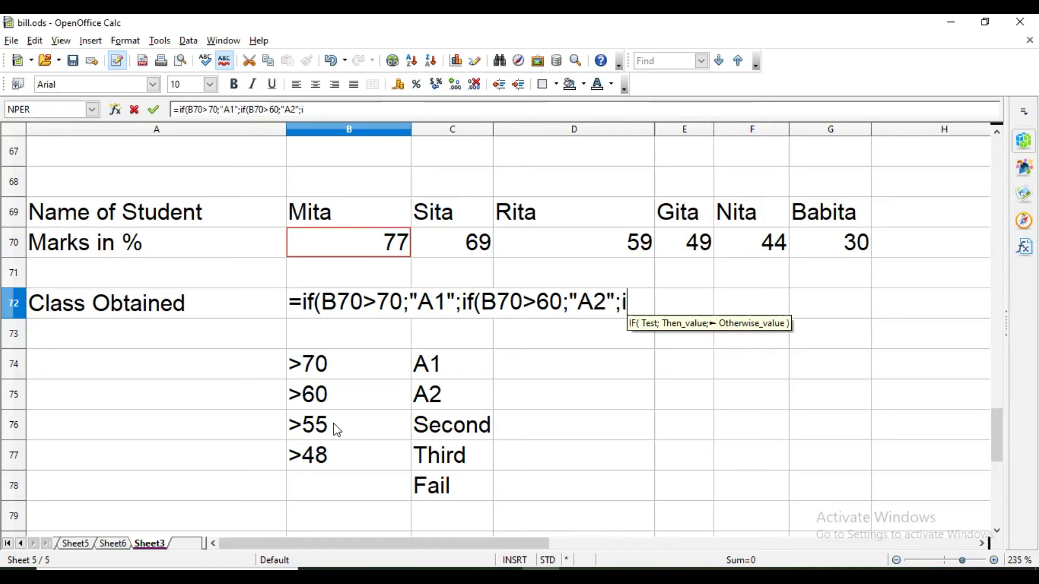
pyautogui.write('f(')
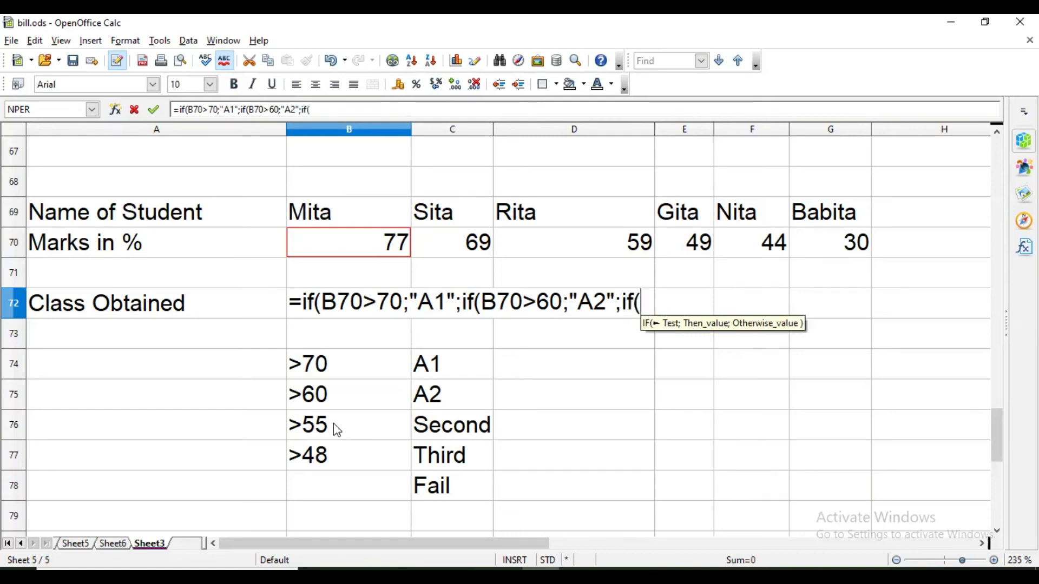
pyautogui.click(363, 258)
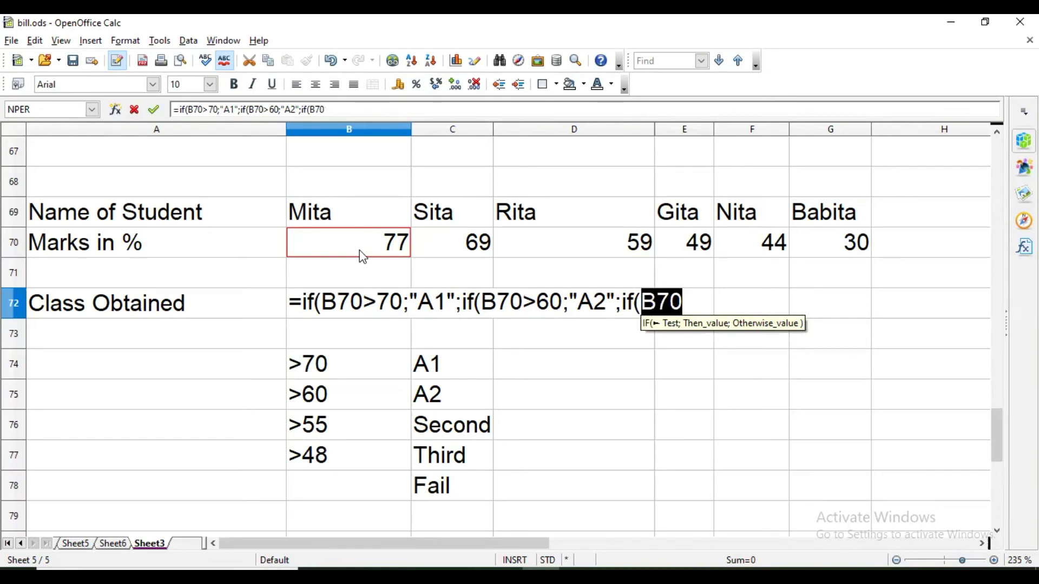
pyautogui.write('>')
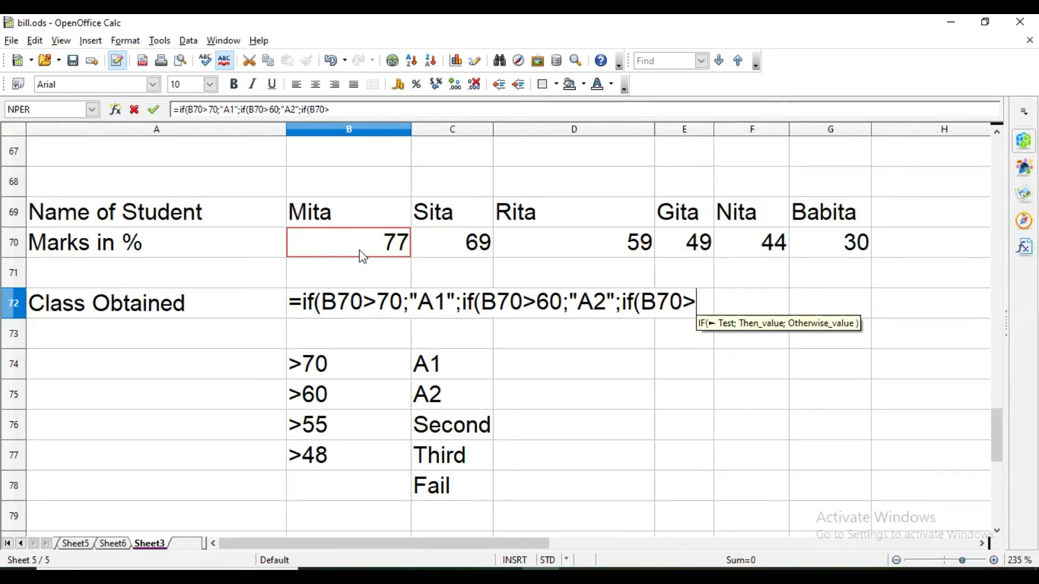
pyautogui.click(296, 431)
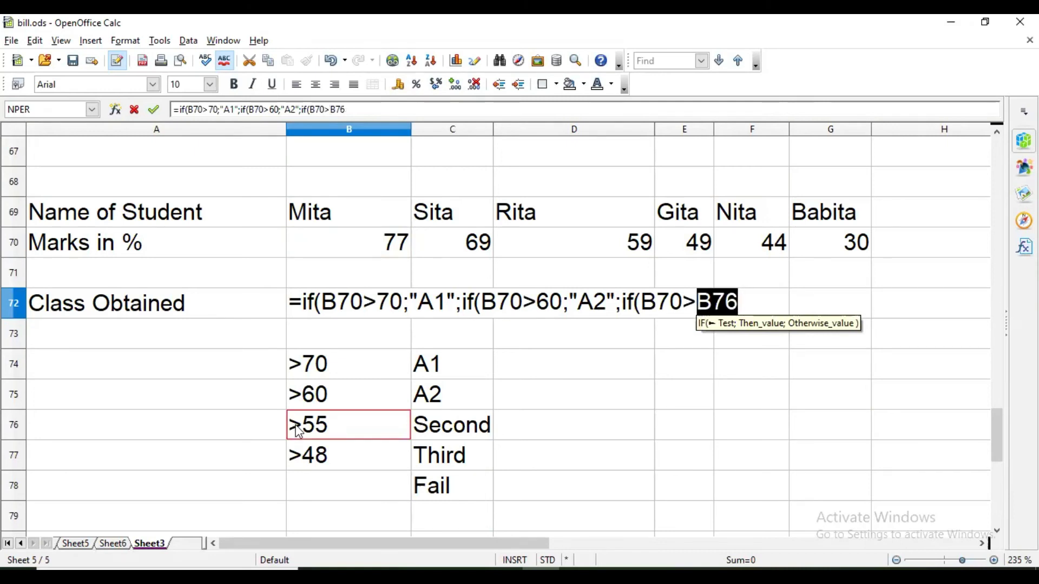
pyautogui.press('BackSpace')
pyautogui.press('BackSpace')
pyautogui.press('BackSpace')
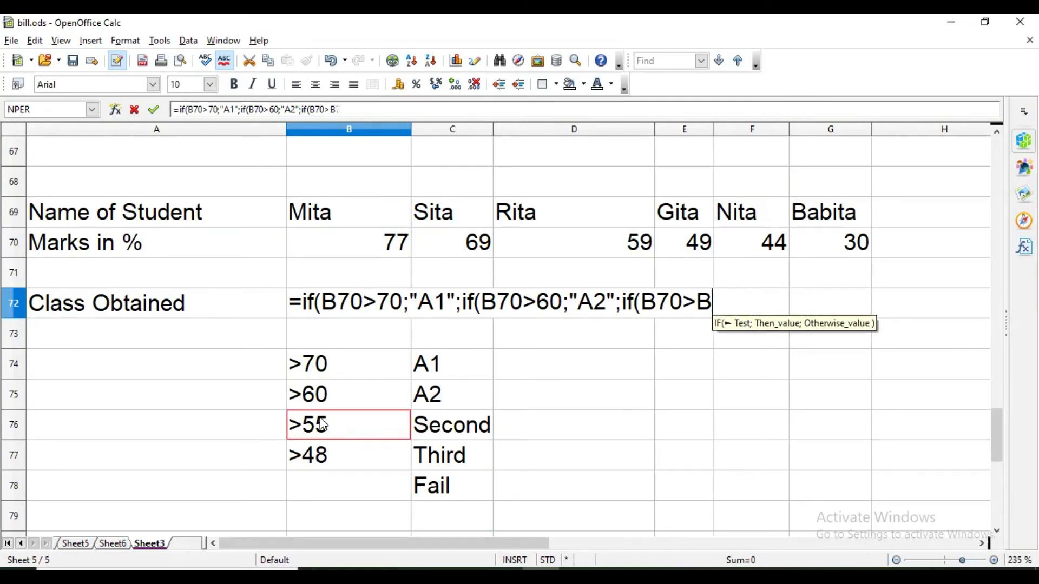
pyautogui.write('55')
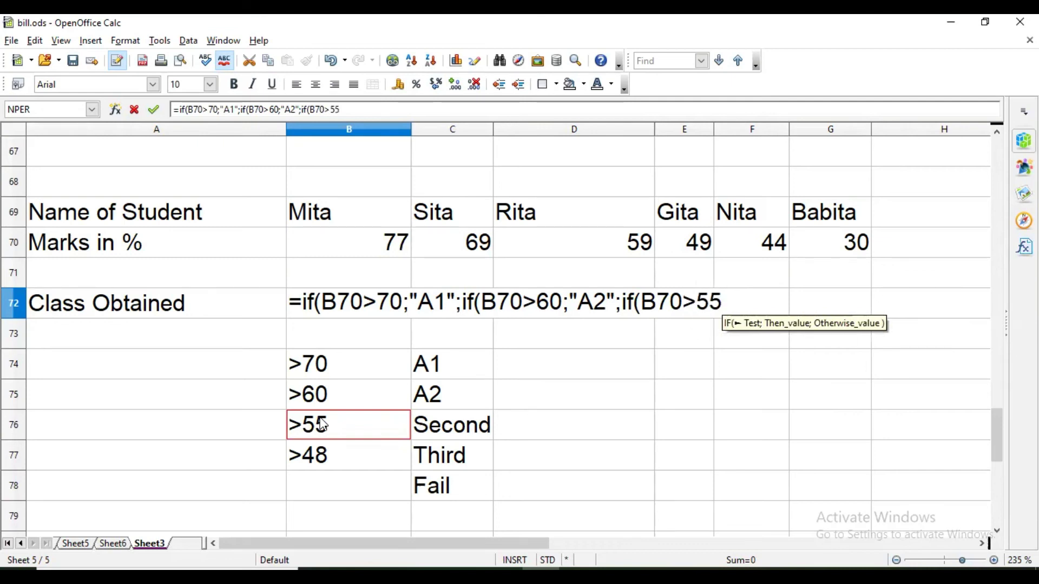
pyautogui.write(';')
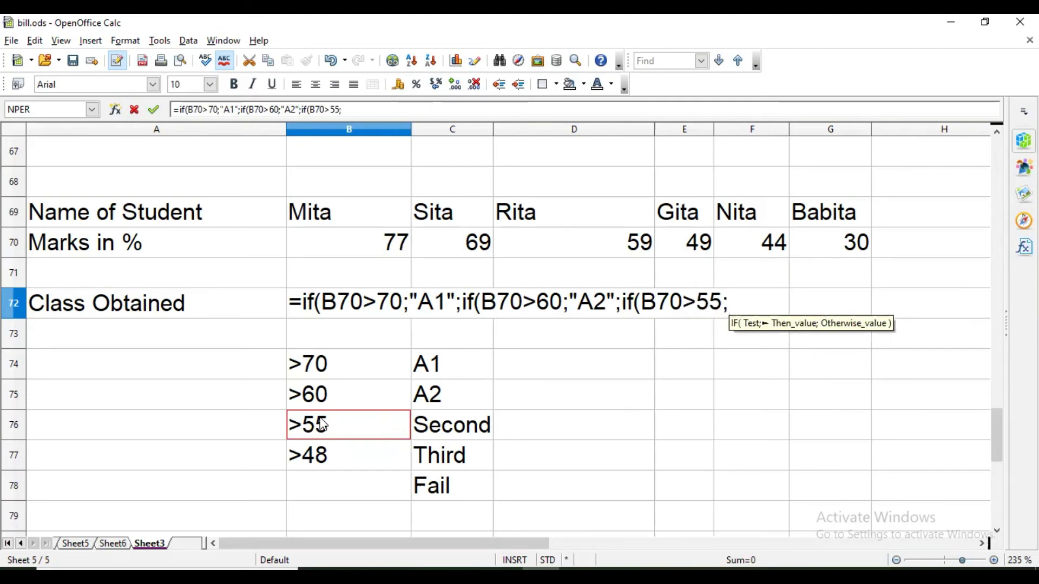
pyautogui.write('"')
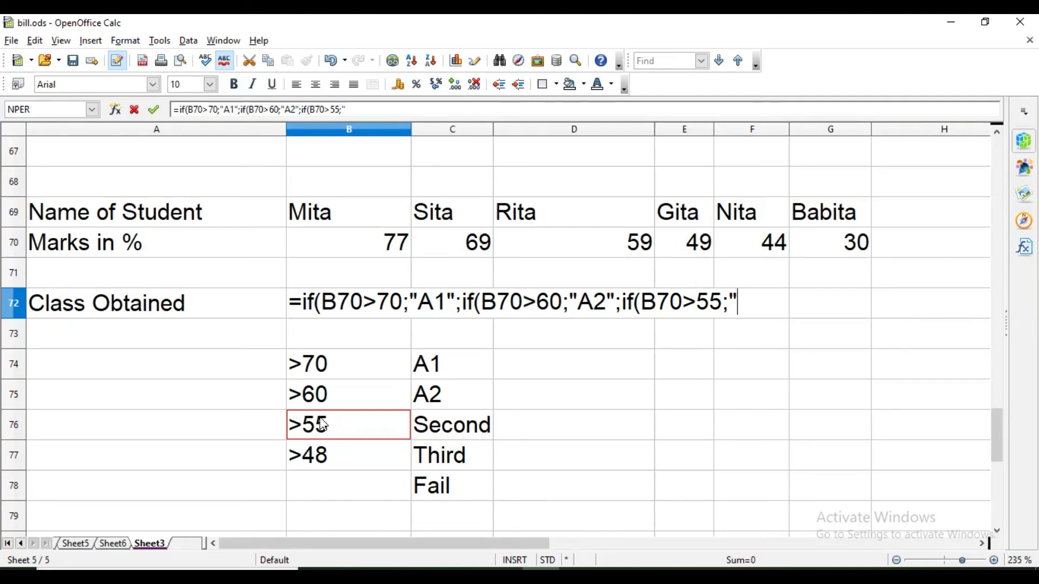
pyautogui.write('Second"')
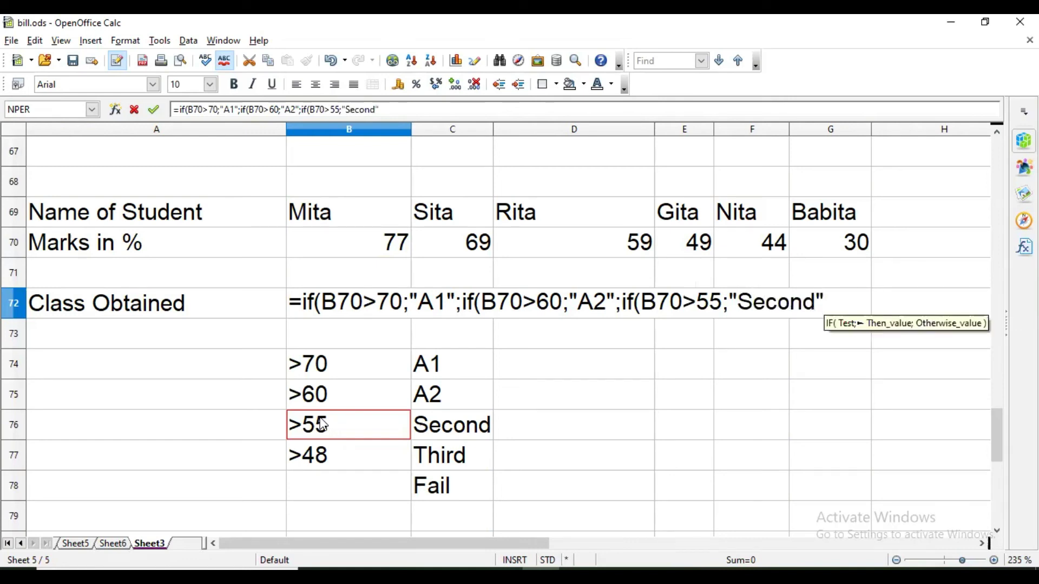
pyautogui.write(';')
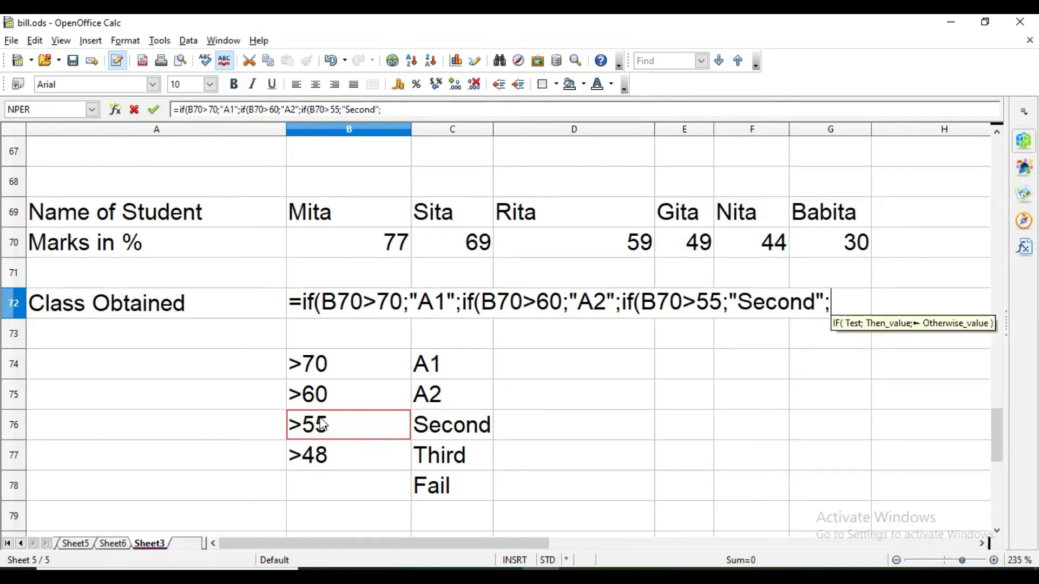
pyautogui.write('if')
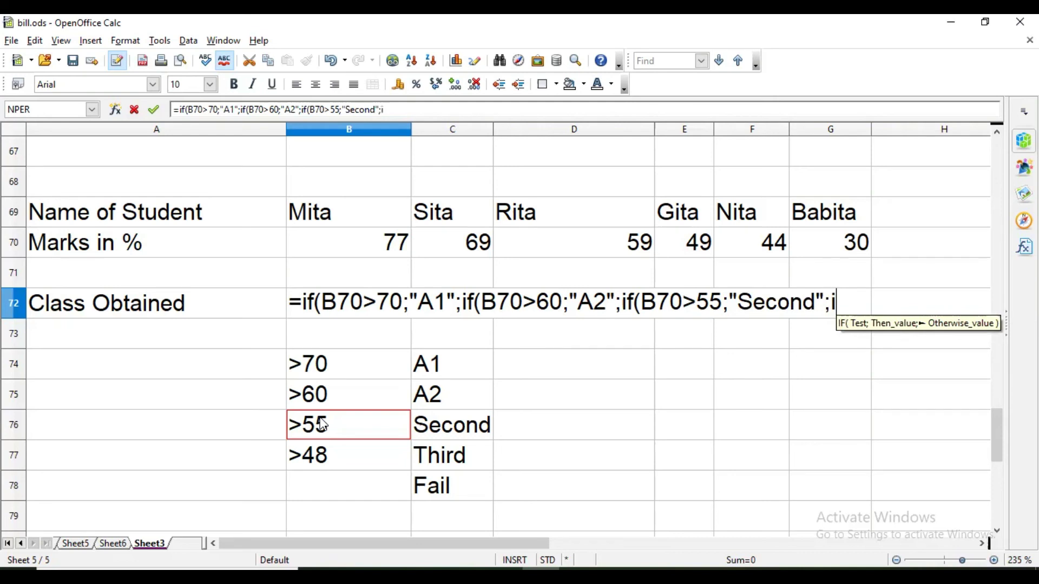
pyautogui.write('(')
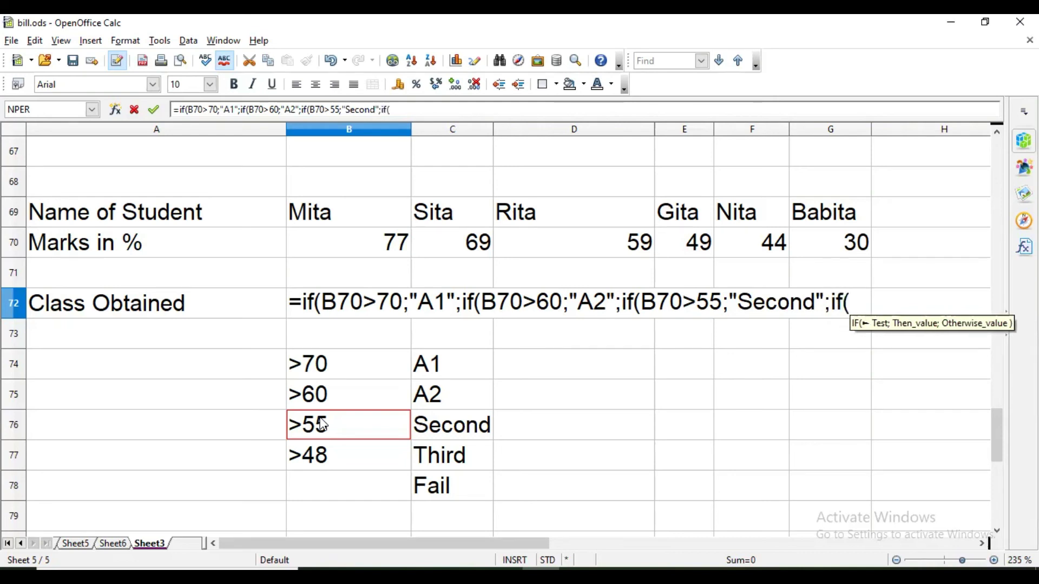
# Step: Add the test B70>48 → "Third" with "Fail" otherwise, replacing a stray B77 reference with 48
pyautogui.click(367, 243)
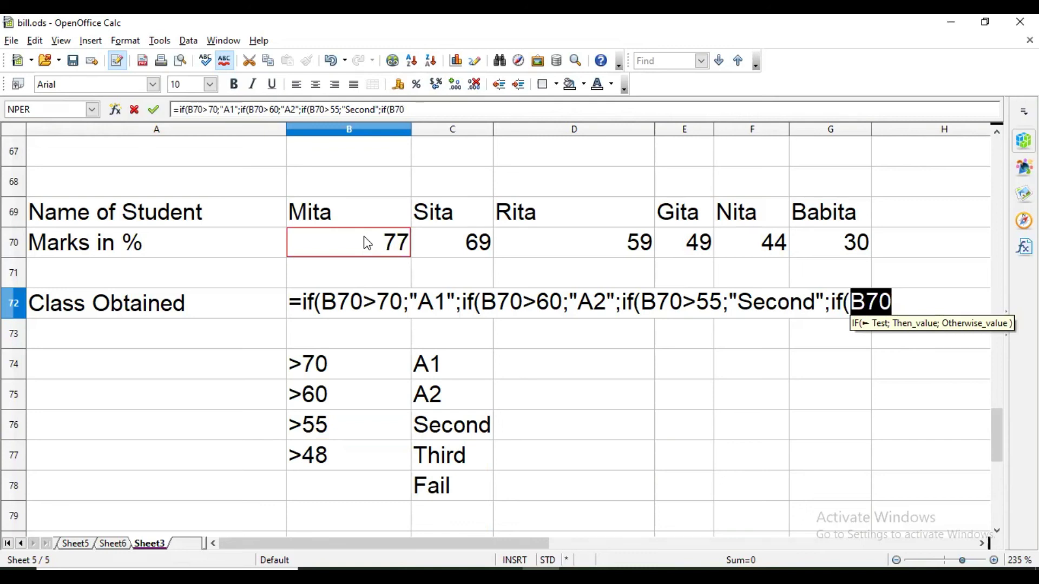
pyautogui.write('>')
pyautogui.click(313, 458)
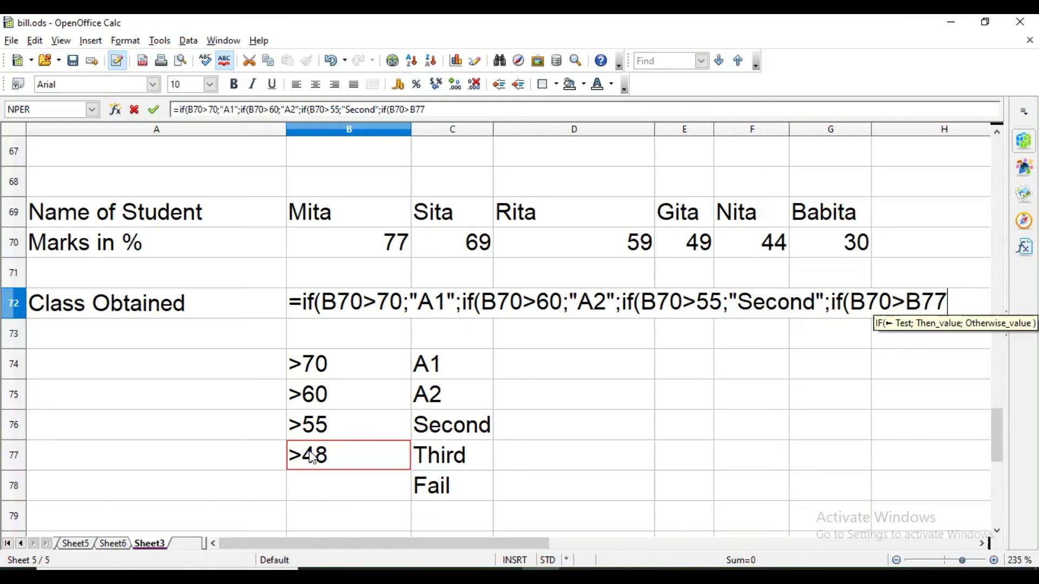
pyautogui.press('BackSpace')
pyautogui.press('BackSpace')
pyautogui.press('BackSpace')
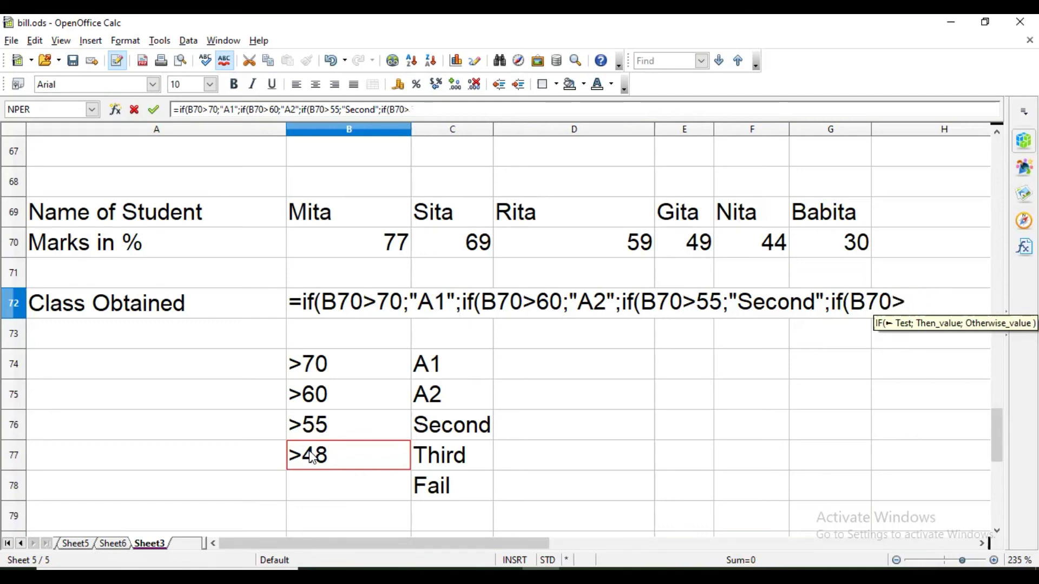
pyautogui.write('48;')
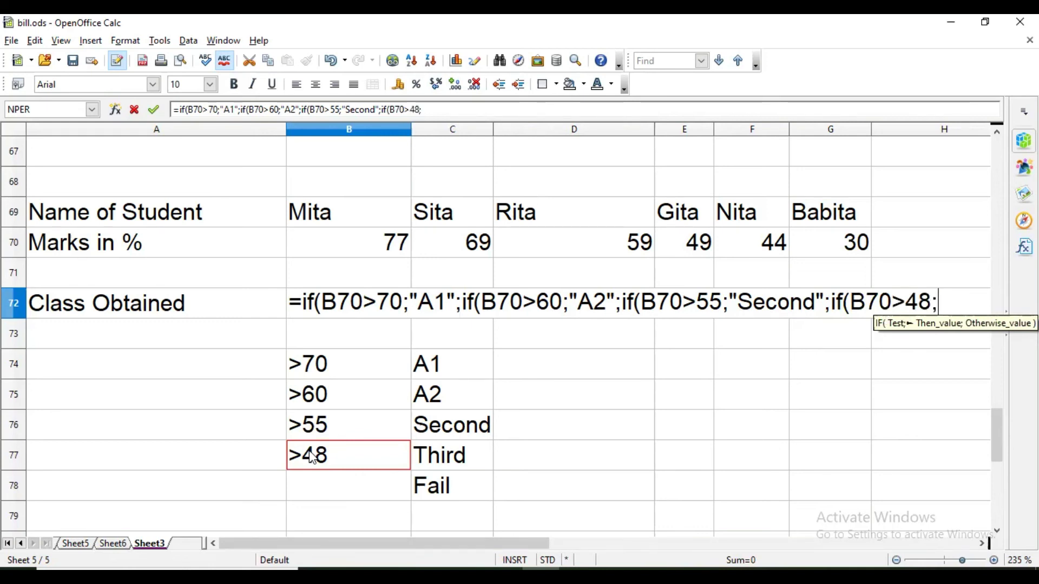
pyautogui.write('"')
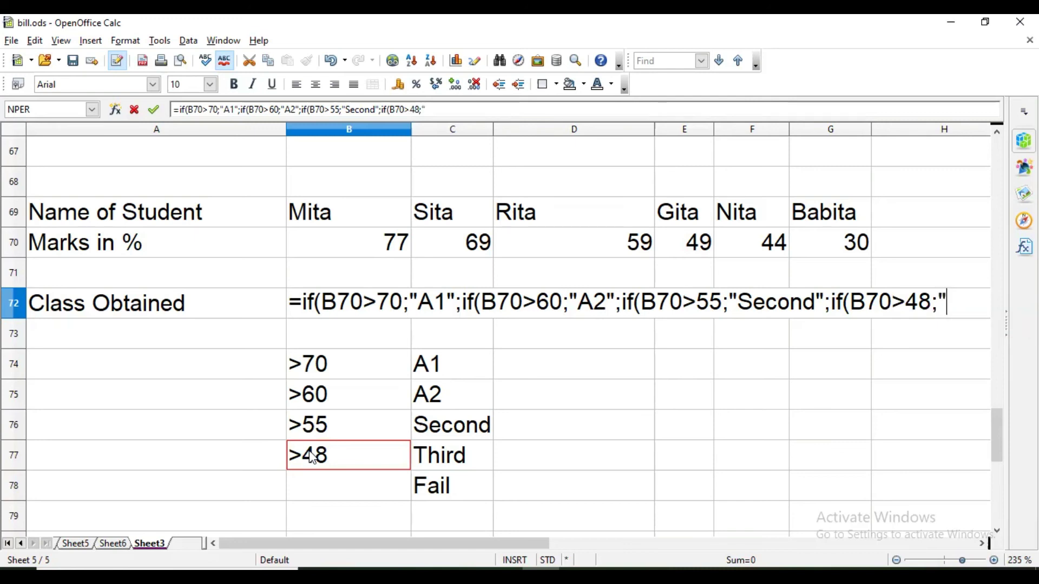
pyautogui.write('Third')
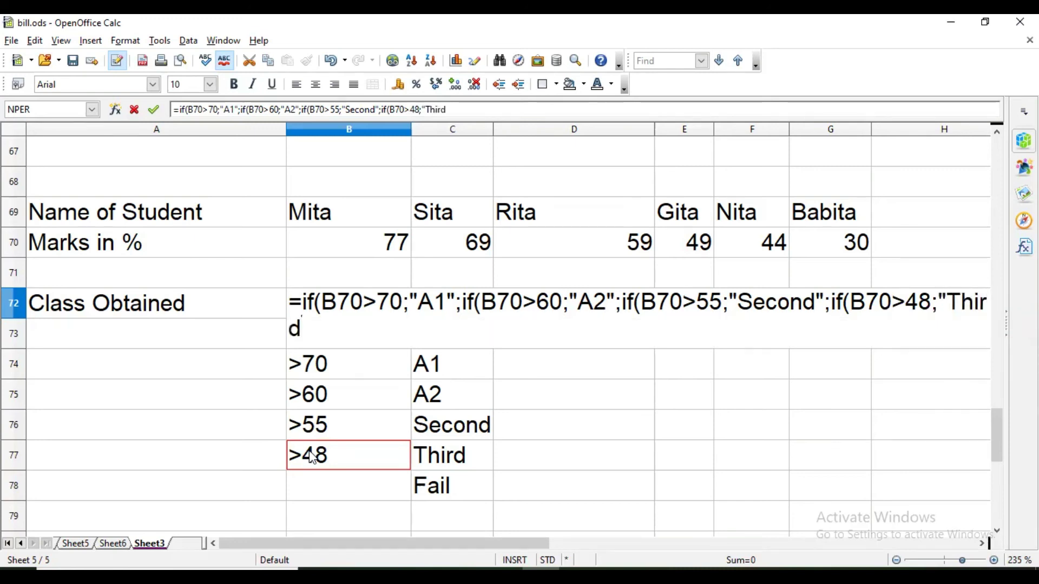
pyautogui.write('"')
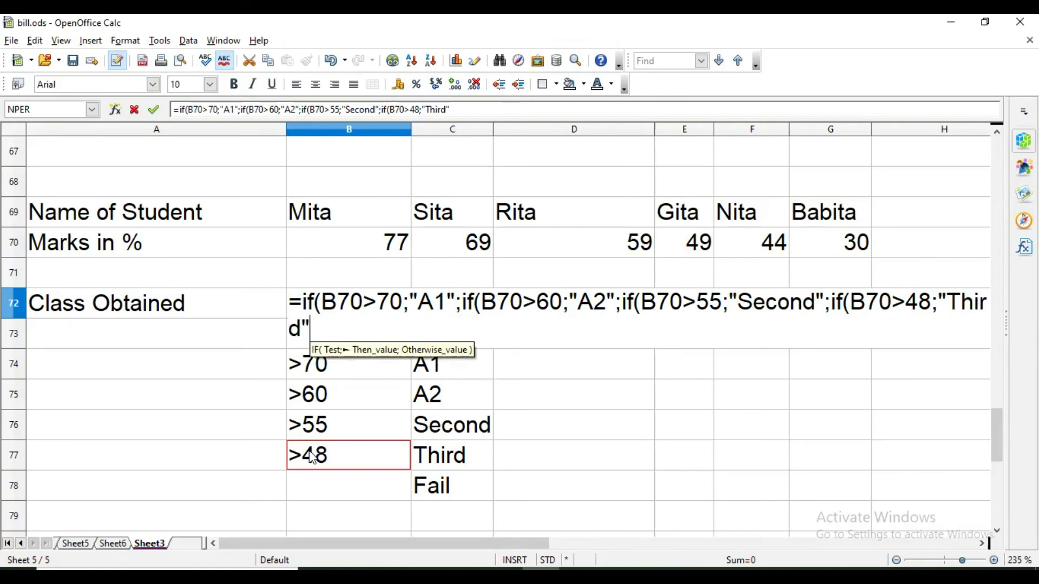
pyautogui.write(';')
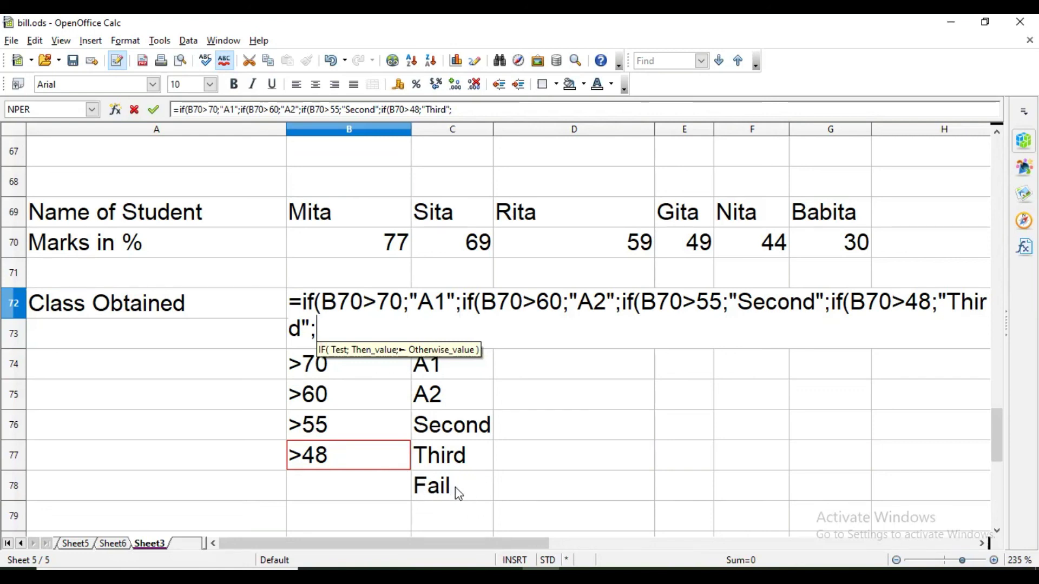
pyautogui.write('"')
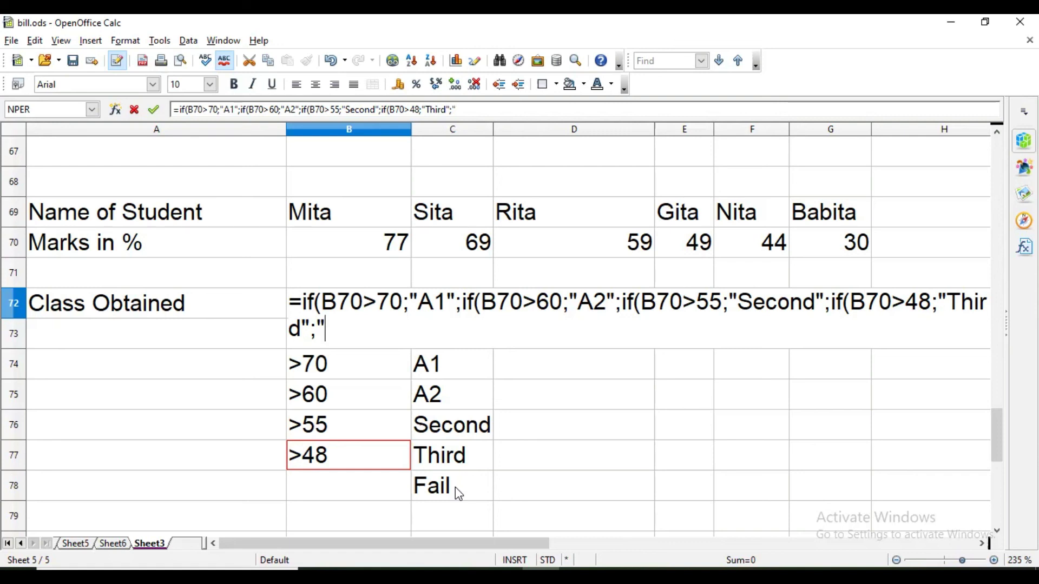
pyautogui.write('Fail')
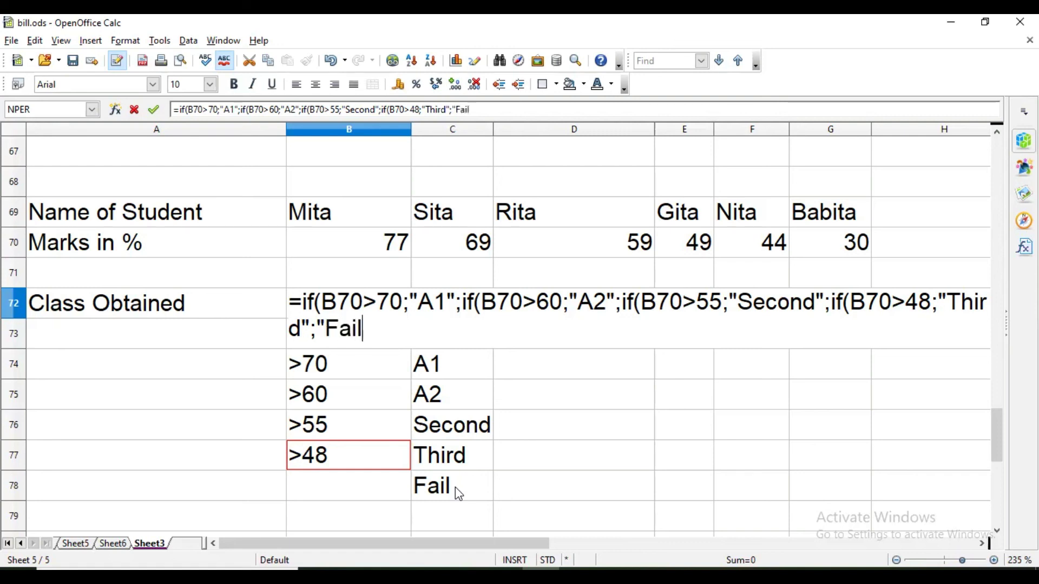
pyautogui.write('"')
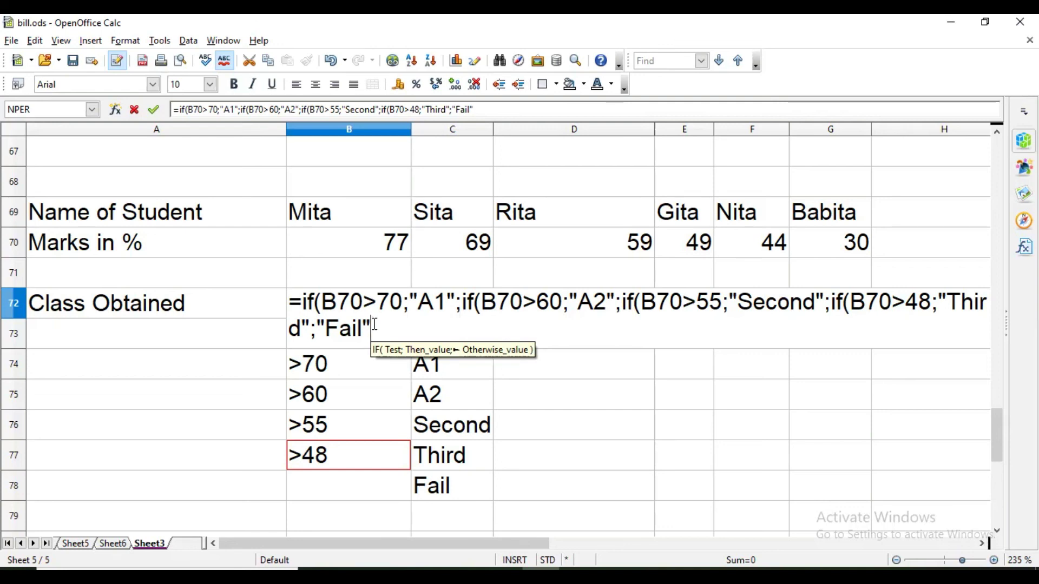
# Step: Close the formula with )))), then fill B72 across to G72 to grade every student
pyautogui.write('))))')
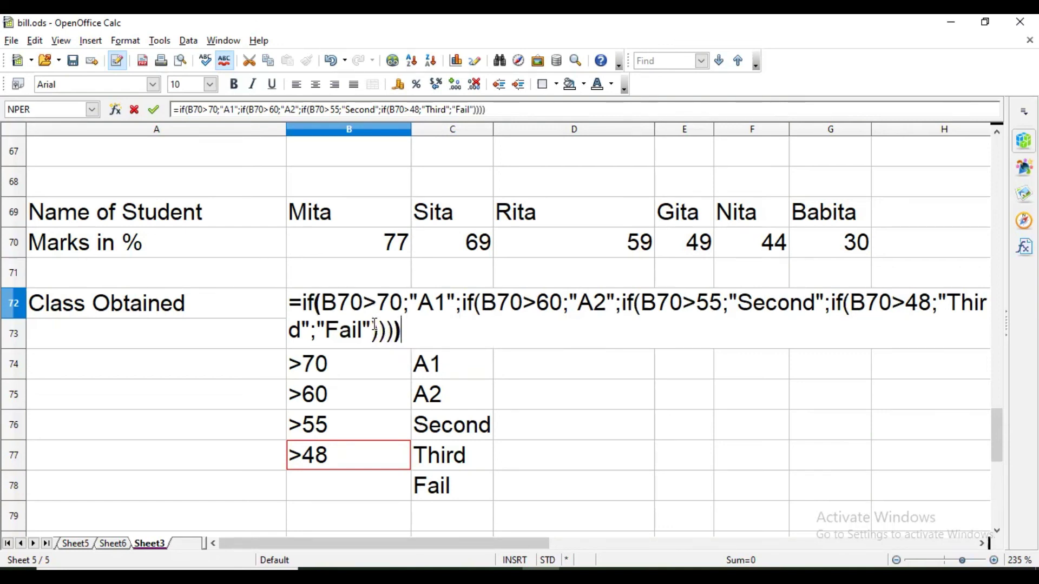
pyautogui.press('Return')
pyautogui.click(356, 310)
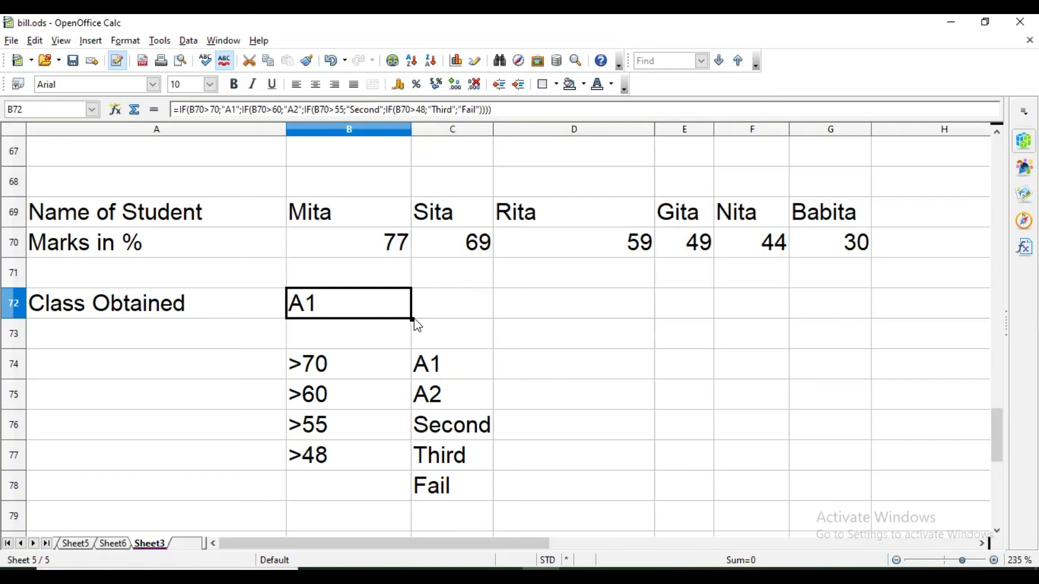
pyautogui.moveTo(413, 319); pyautogui.dragTo(835, 314)
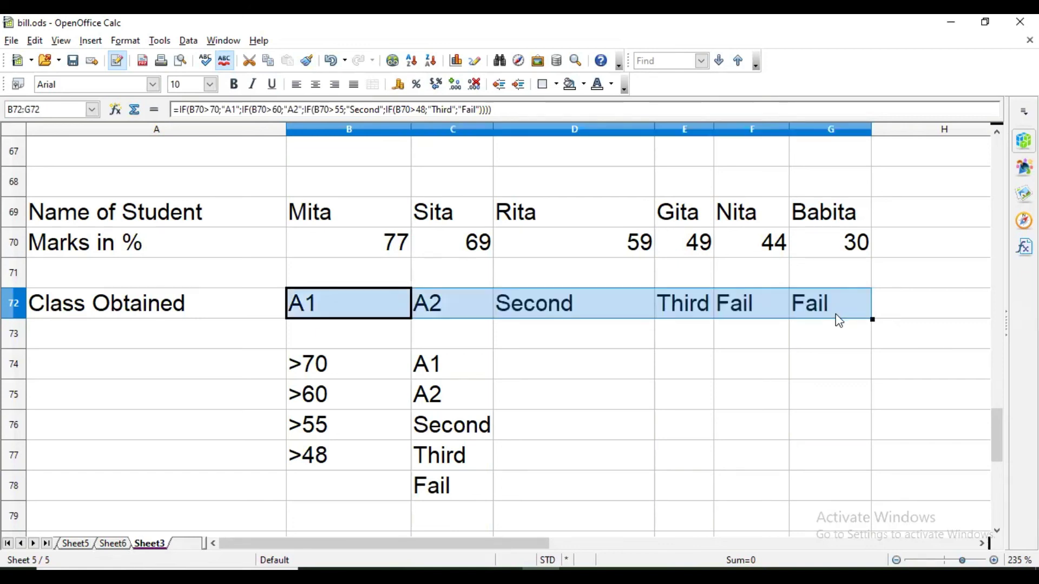
pyautogui.click(432, 313)
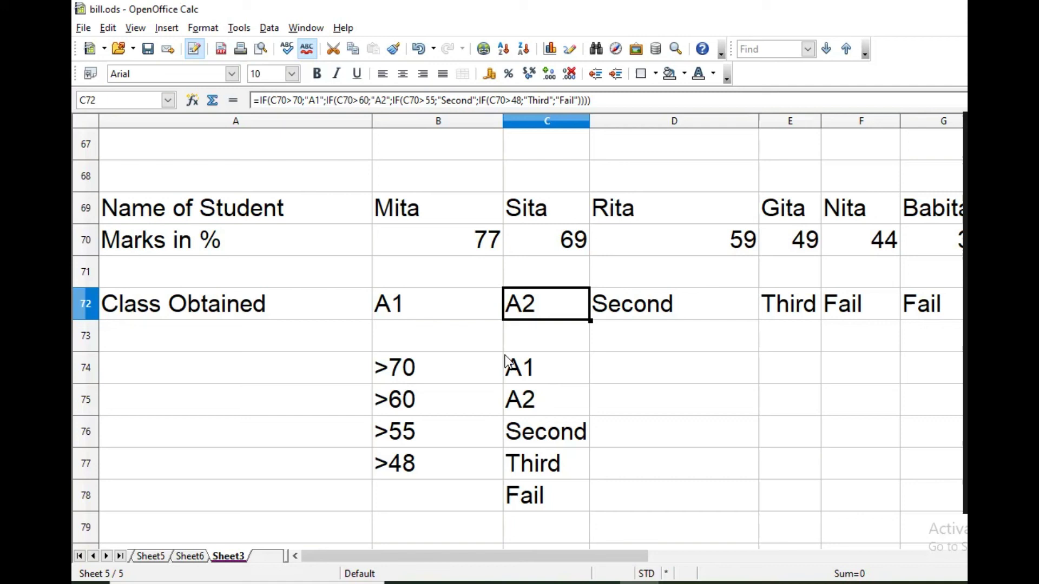
pyautogui.click(637, 304)
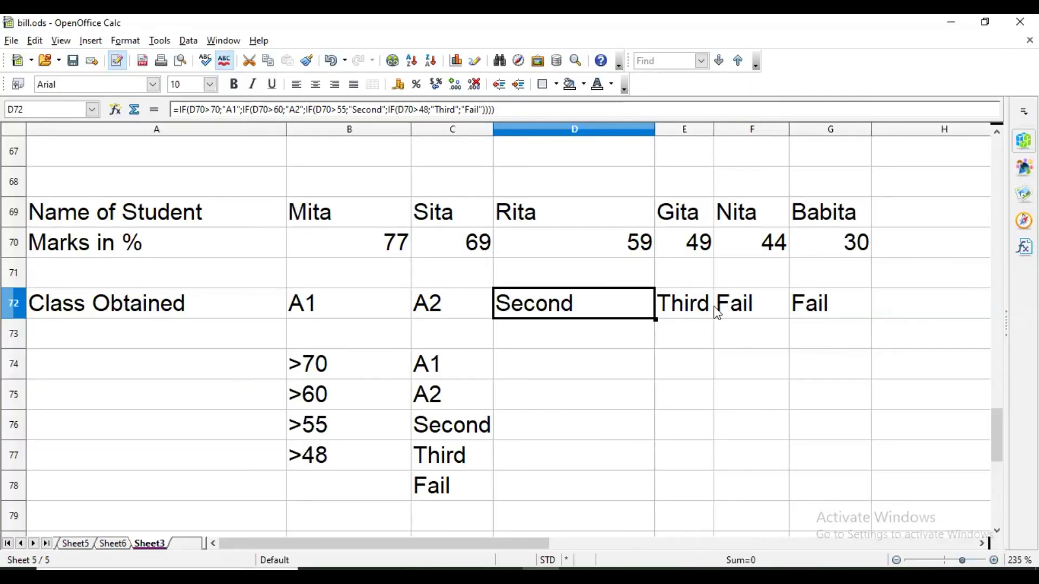
pyautogui.click(707, 315)
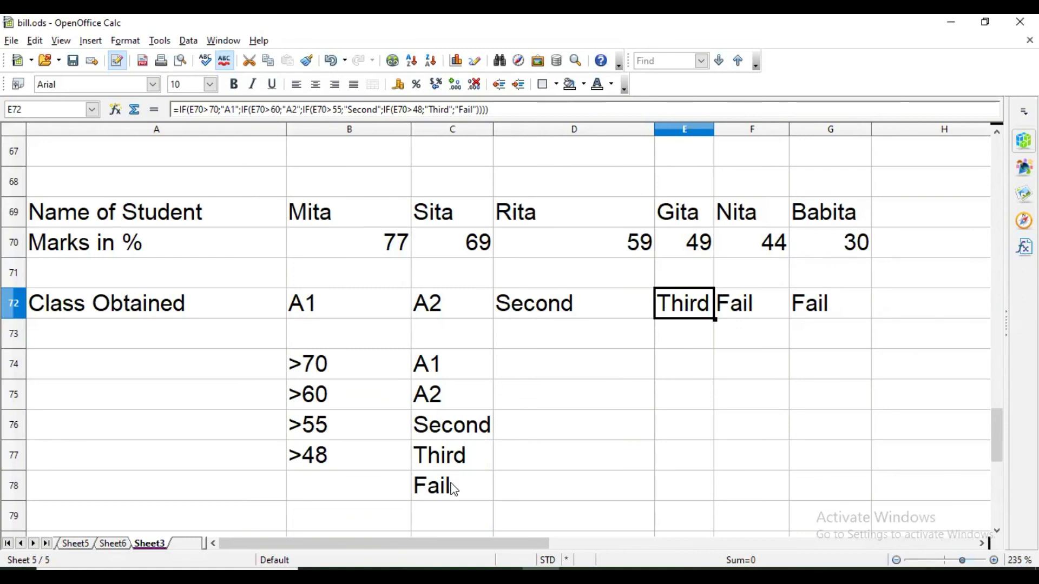
pyautogui.click(763, 307)
pyautogui.click(802, 314)
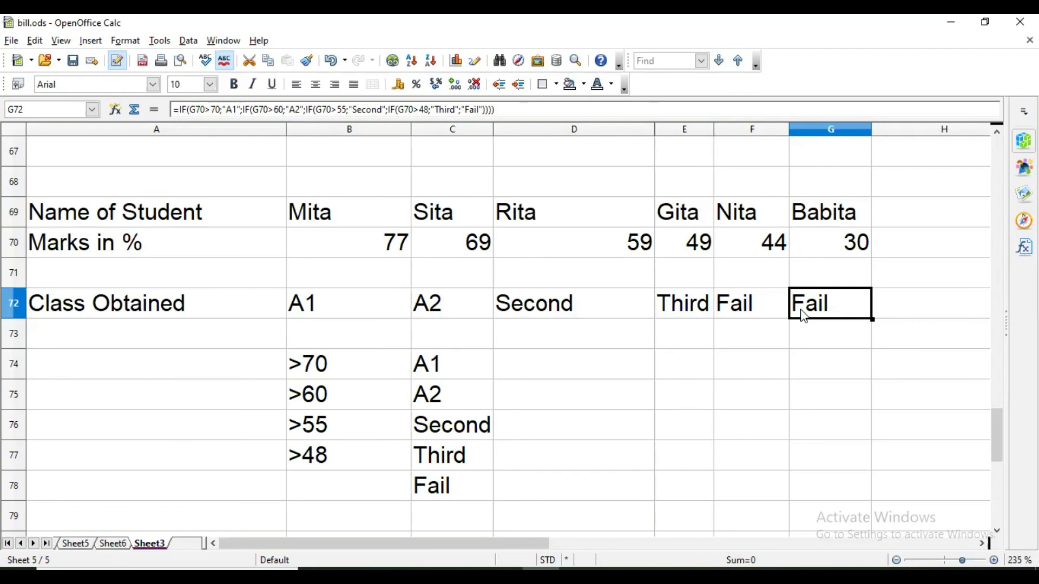